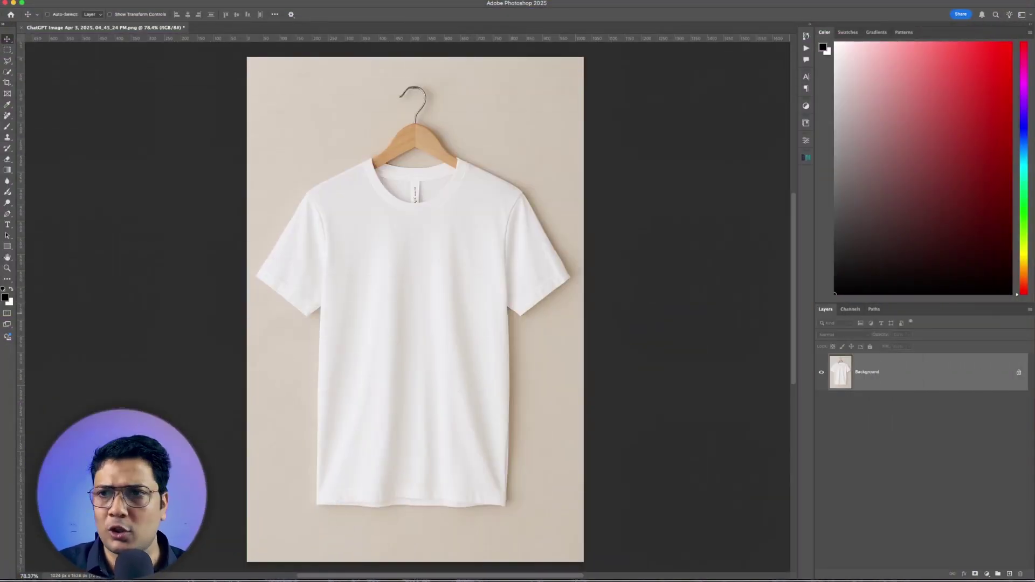
Drop the 12x16 placeholder onto the canvas and scale it to about 45% over the shirt's chest.
left_click_drag(1034, 211, 428, 295)
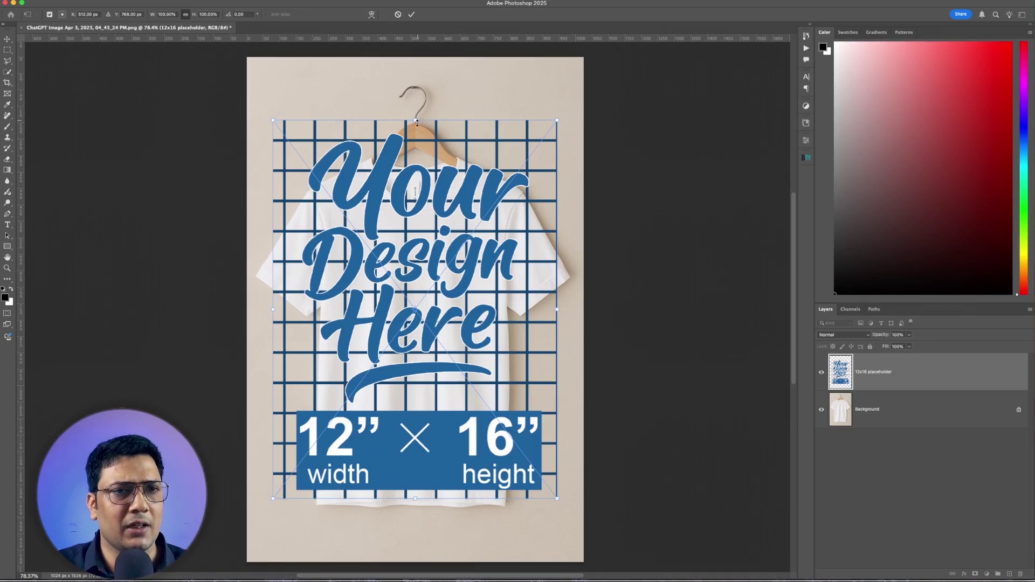
left_click_drag(416, 122, 416, 251)
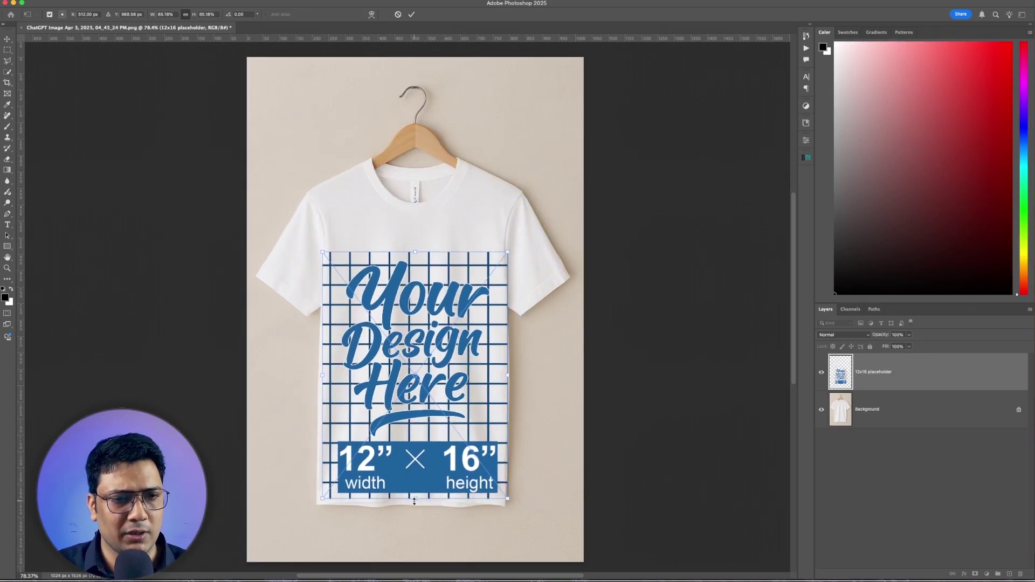
left_click_drag(415, 500, 415, 419)
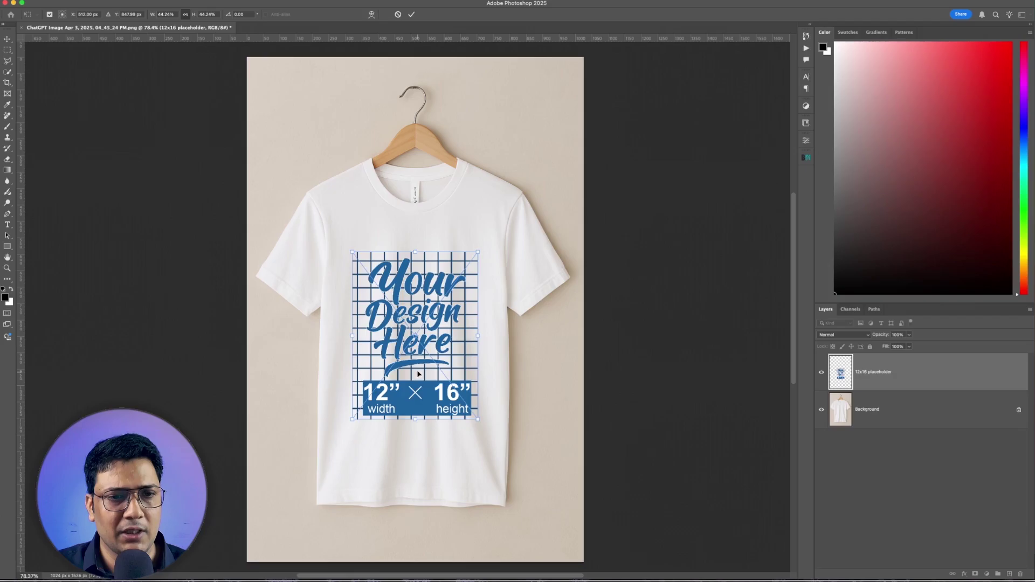
left_click_drag(417, 375, 419, 352)
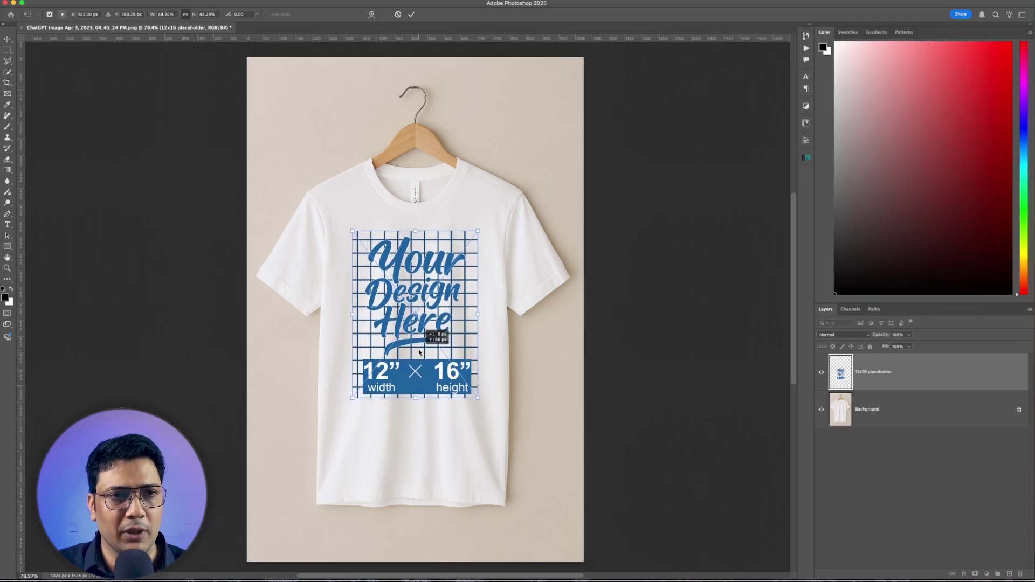
left_click_drag(415, 397, 416, 400)
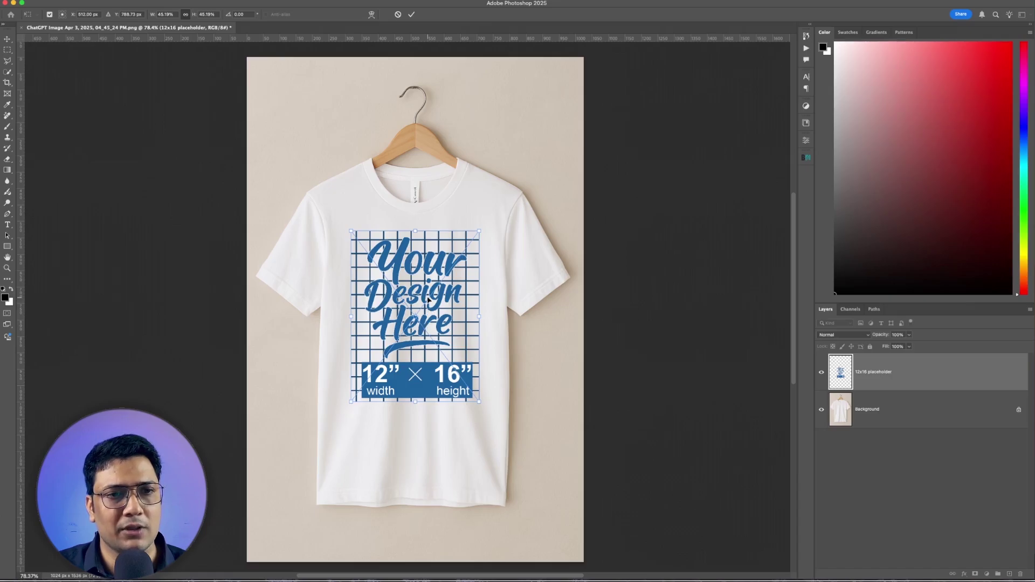
Commit the placeholder's new size and position.
left_click(412, 15)
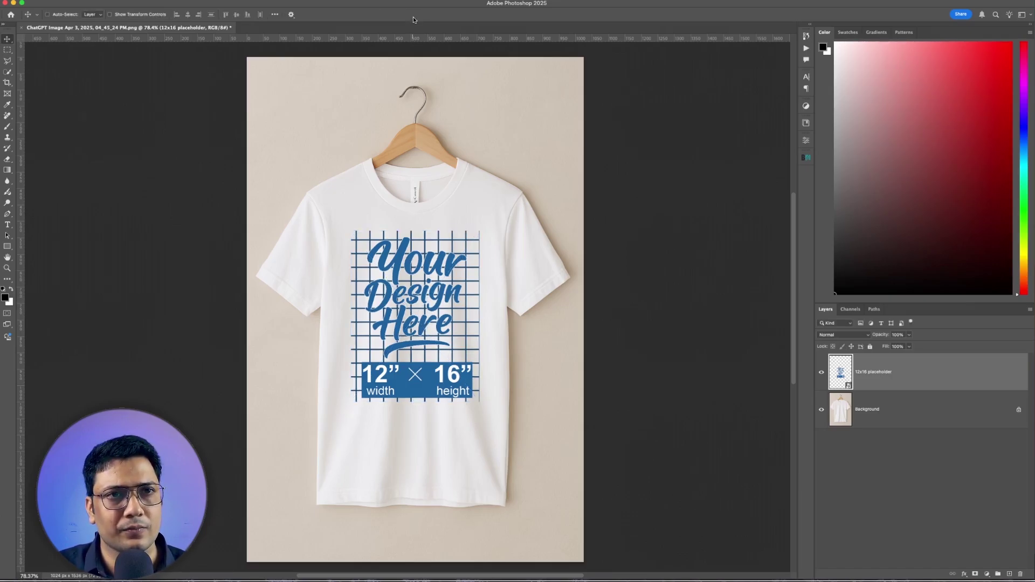
scroll(464, 238, "up", 3)
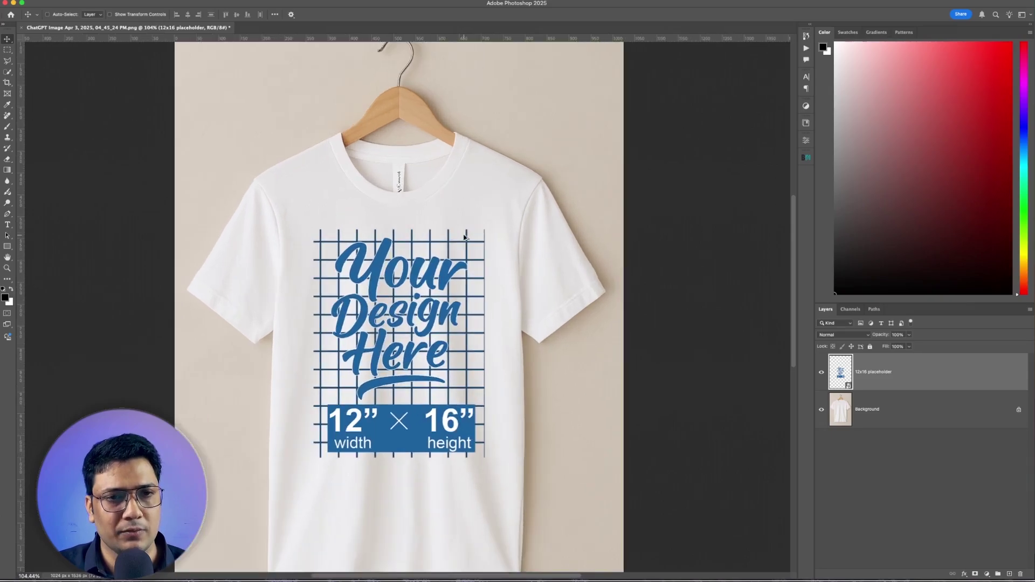
scroll(462, 210, "down", 2)
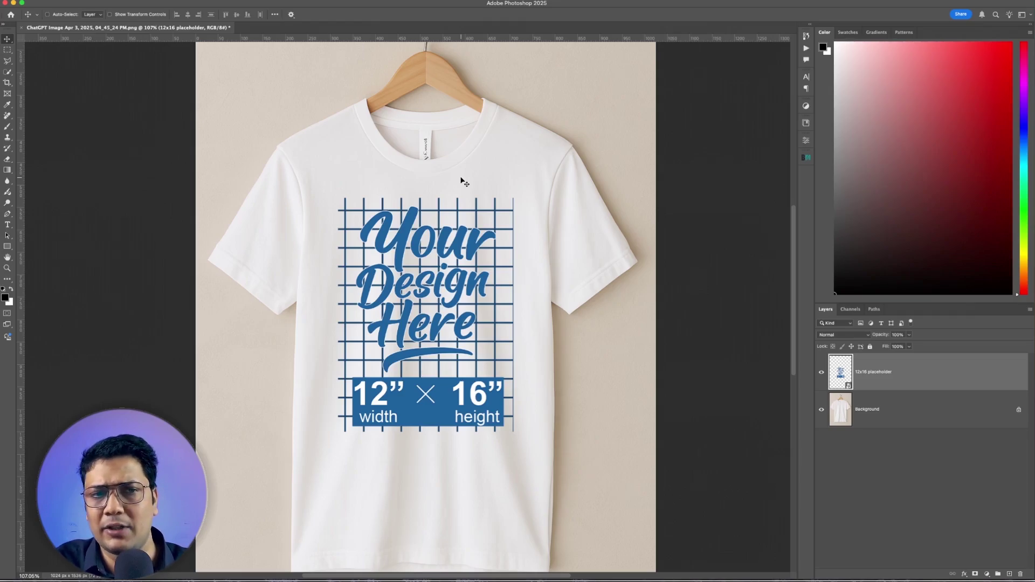
Duplicate the Background layer and move Background copy above the 12x16 placeholder layer.
left_click(901, 409)
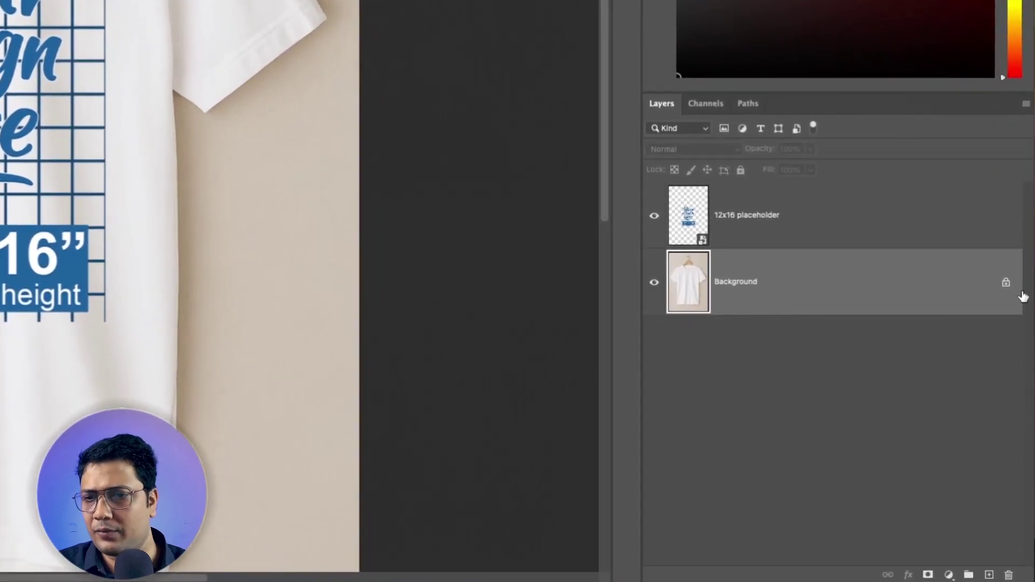
right_click(911, 339)
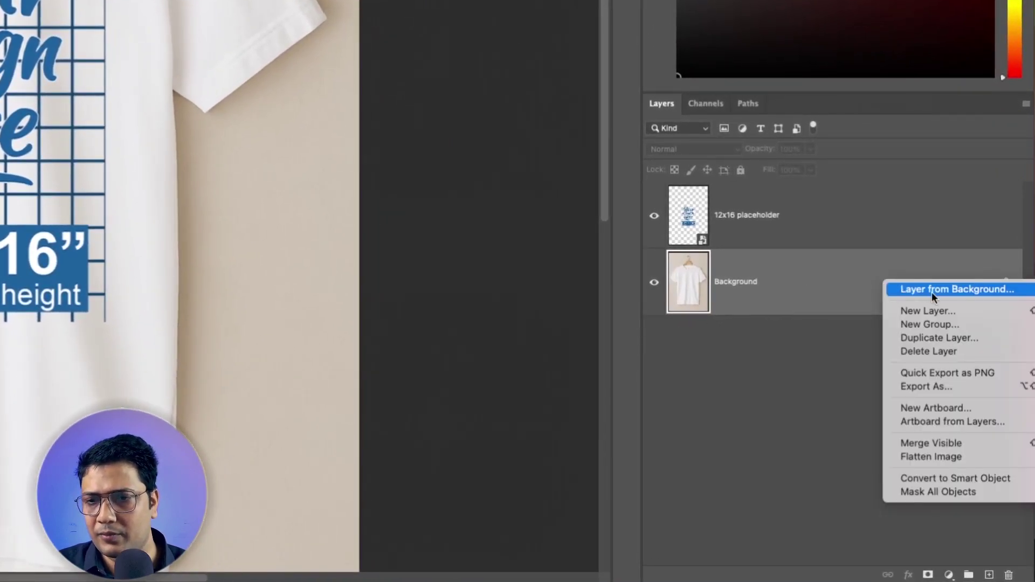
left_click(955, 338)
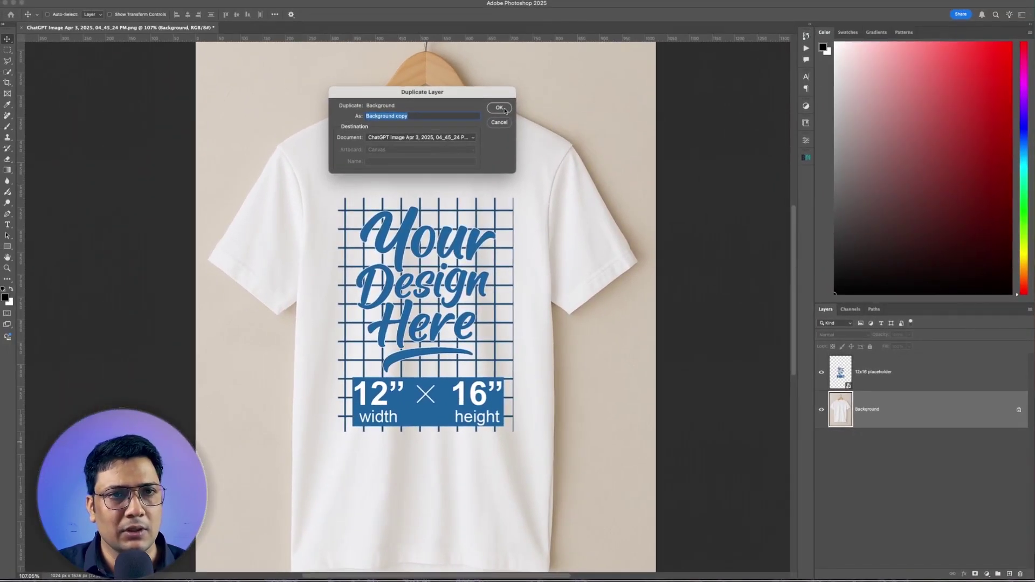
left_click(499, 108)
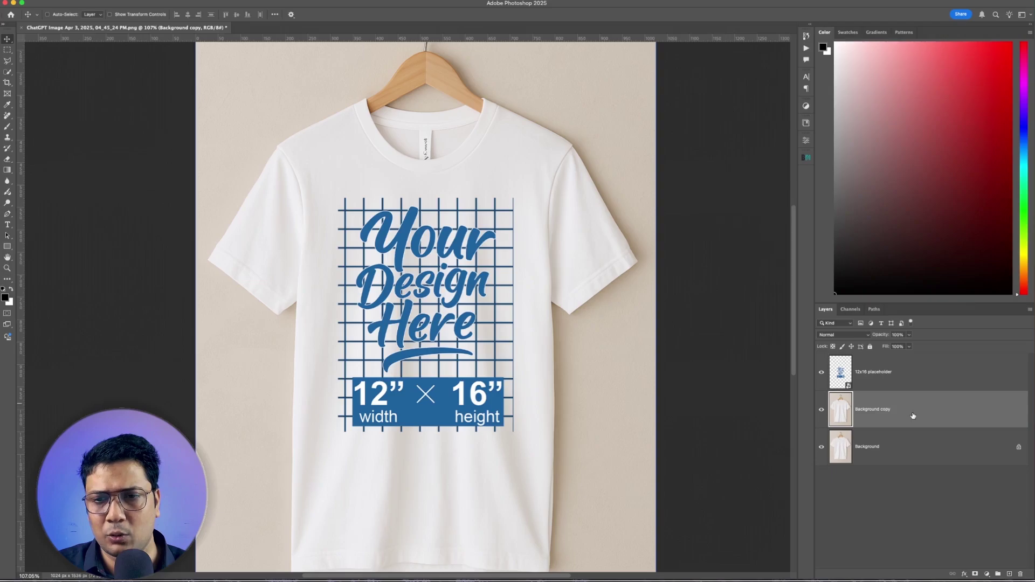
left_click_drag(913, 416, 914, 356)
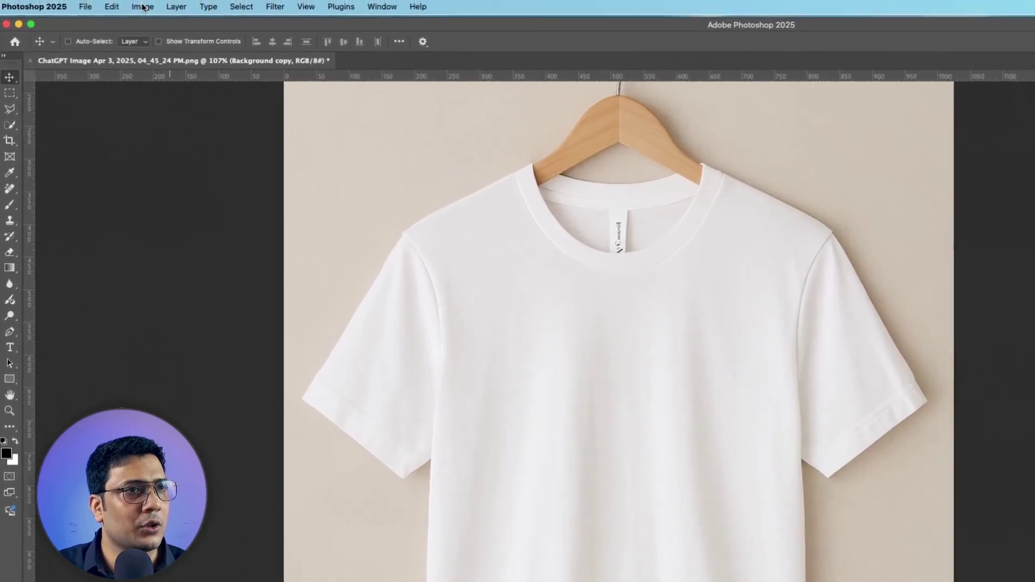
Desaturate the Background copy layer to make the shirt grey.
left_click(99, 6)
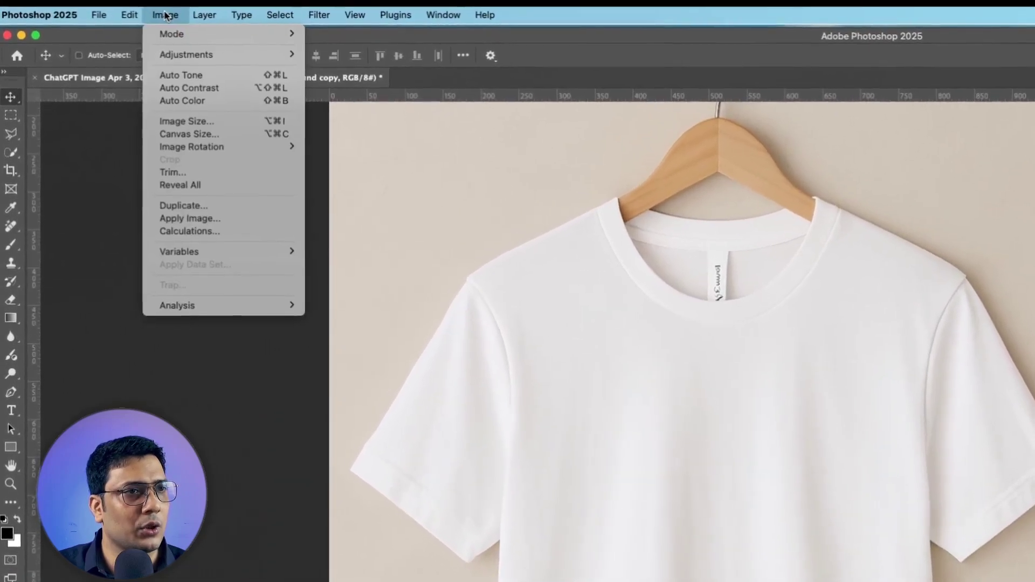
mouse_move(178, 54)
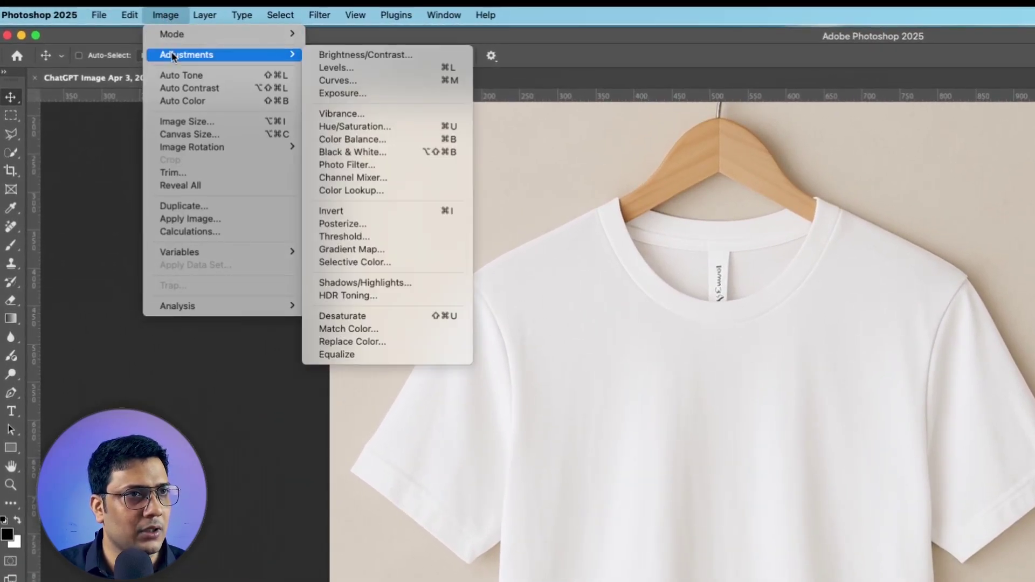
left_click(441, 317)
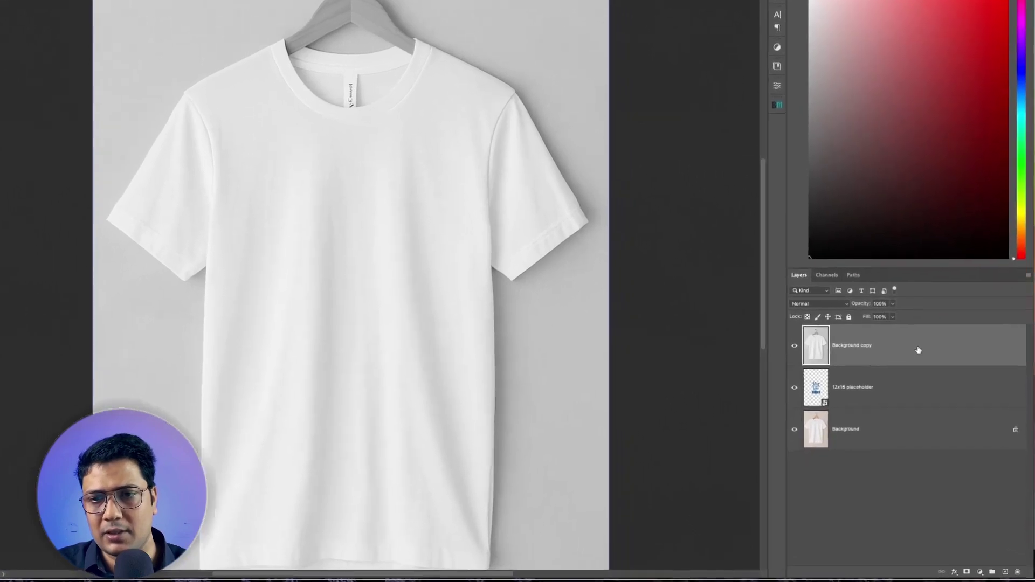
Clip Background copy to the 12x16 placeholder and set its blend mode to Hard Light.
right_click(932, 379)
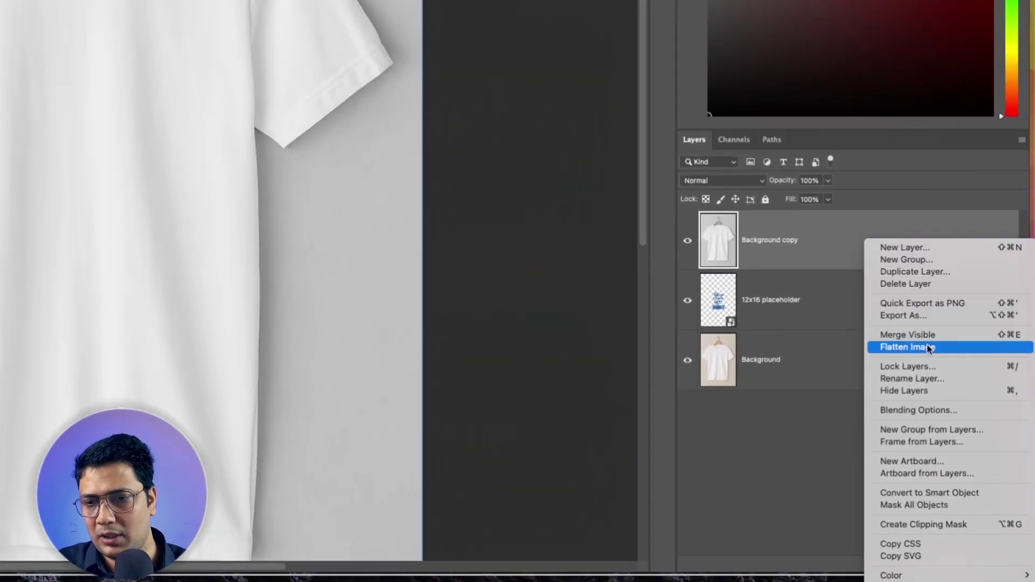
left_click(937, 527)
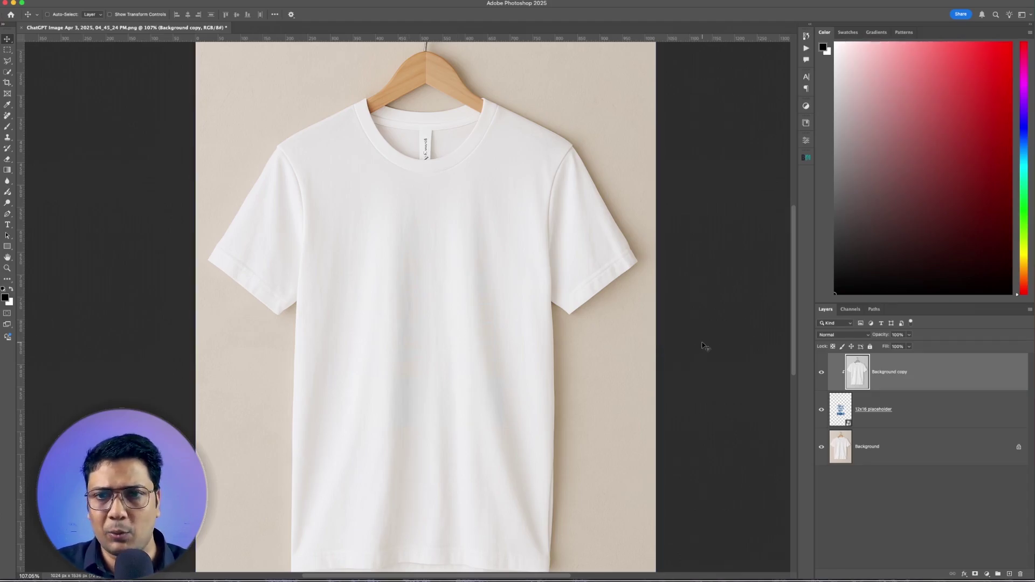
left_click(853, 338)
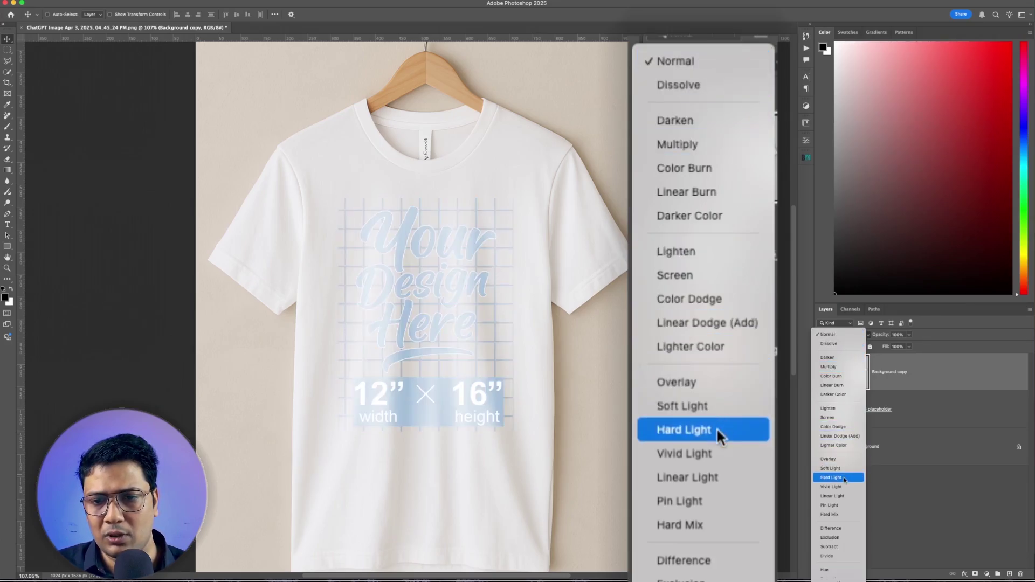
left_click(844, 479)
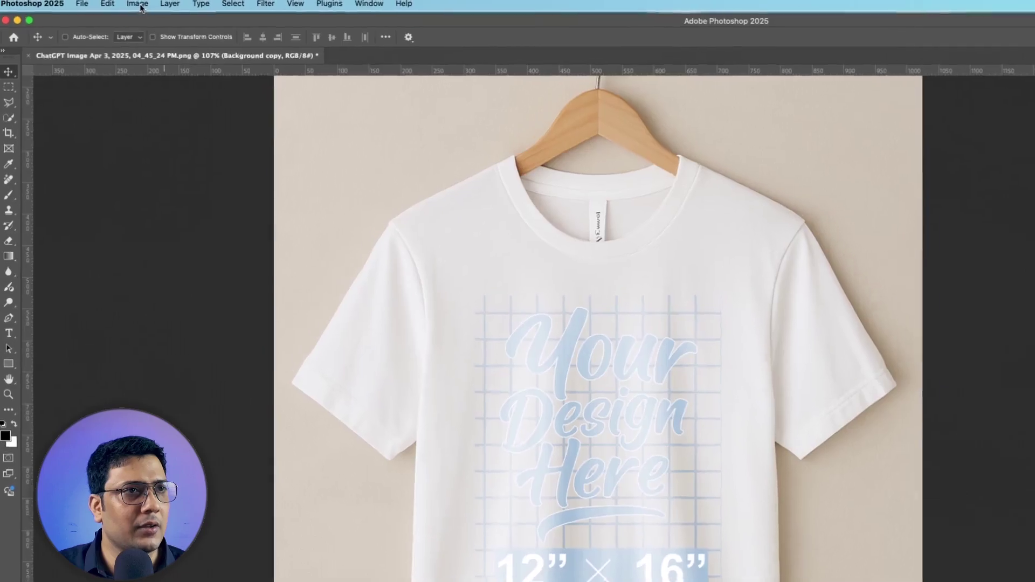
Open Curves on Background copy and raise the black input point to darken the shirt.
left_click(97, 5)
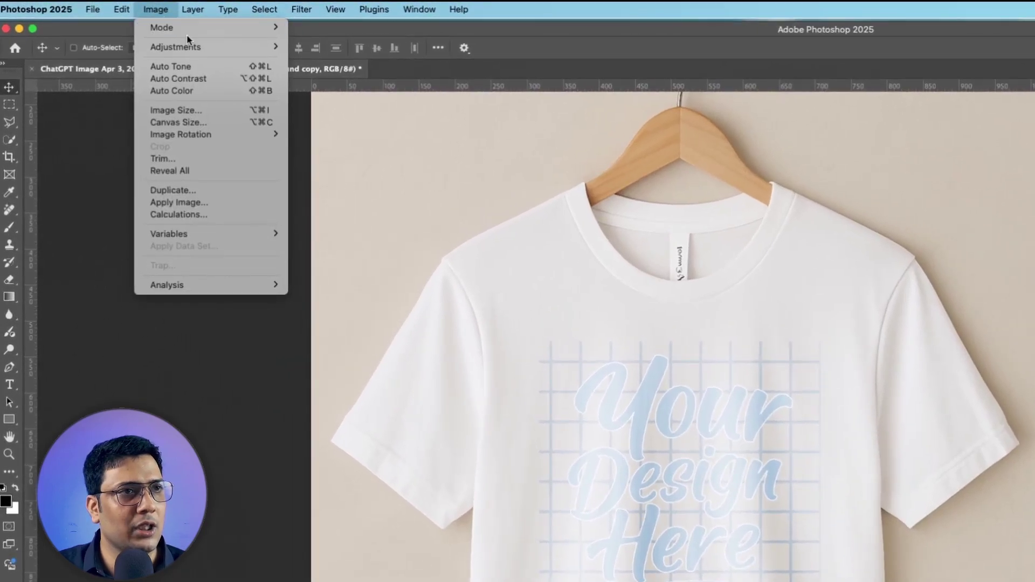
mouse_move(188, 46)
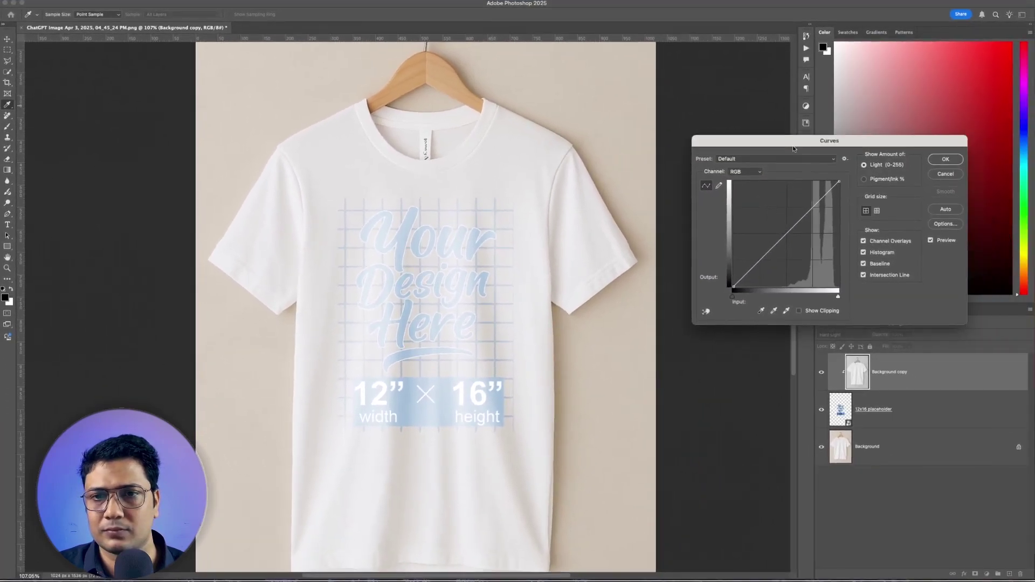
left_click_drag(793, 148, 767, 147)
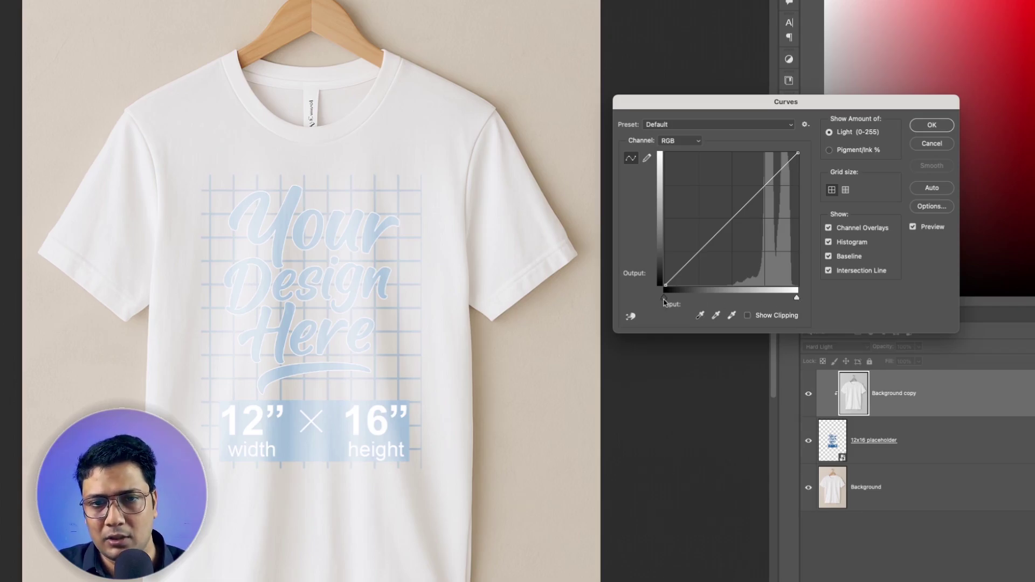
left_click_drag(664, 300, 729, 302)
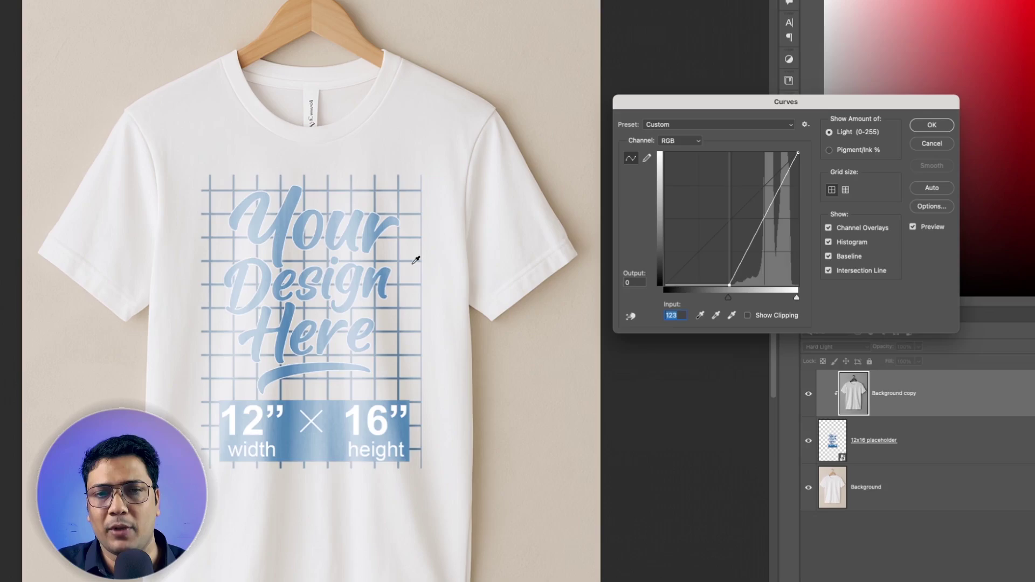
left_click_drag(728, 301, 747, 302)
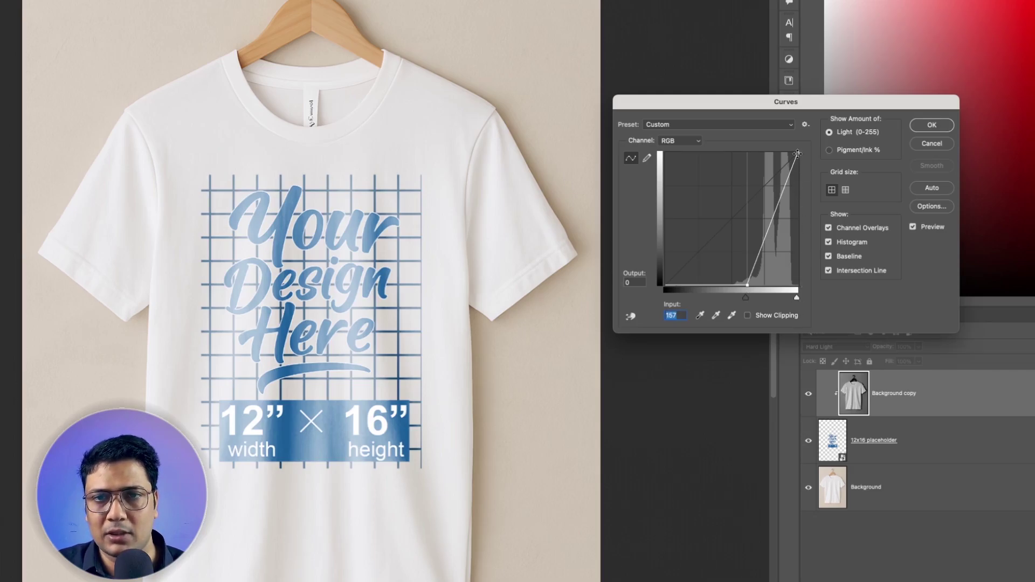
Pull the curve's top point down to about 208 output and set the black point to 157.
left_click_drag(799, 152, 809, 184)
left_click(745, 299)
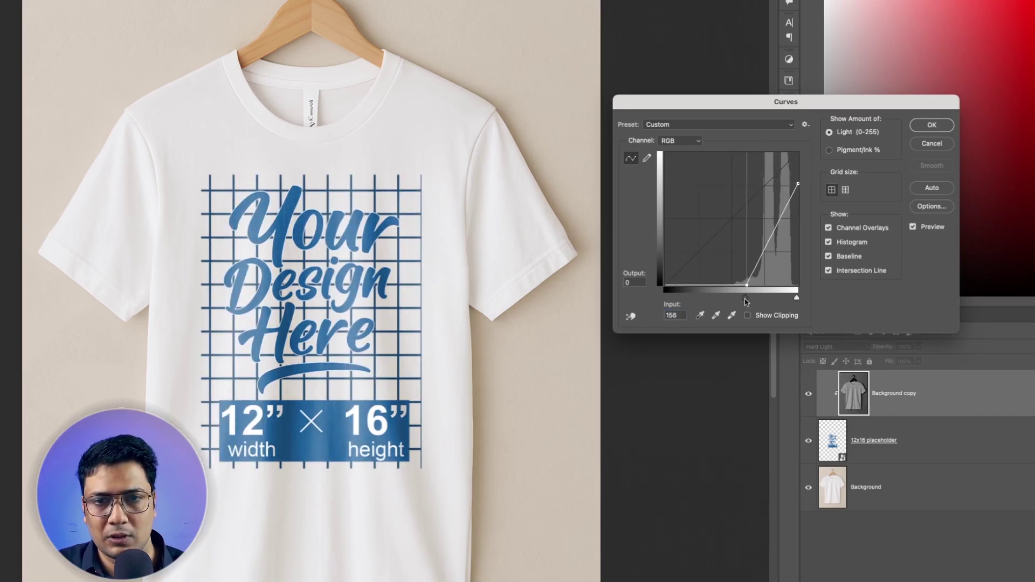
left_click_drag(746, 301, 739, 300)
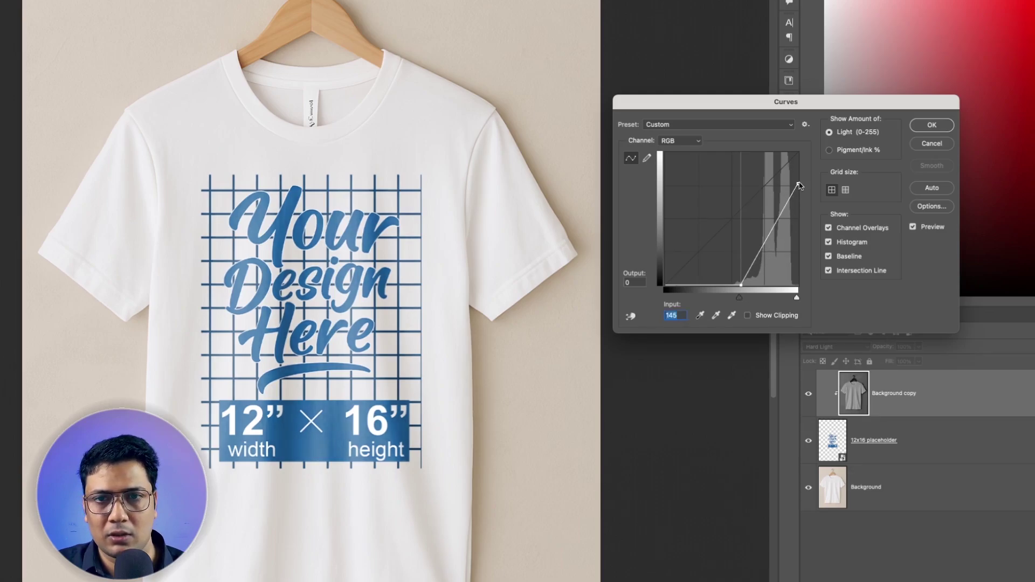
left_click_drag(797, 183, 800, 179)
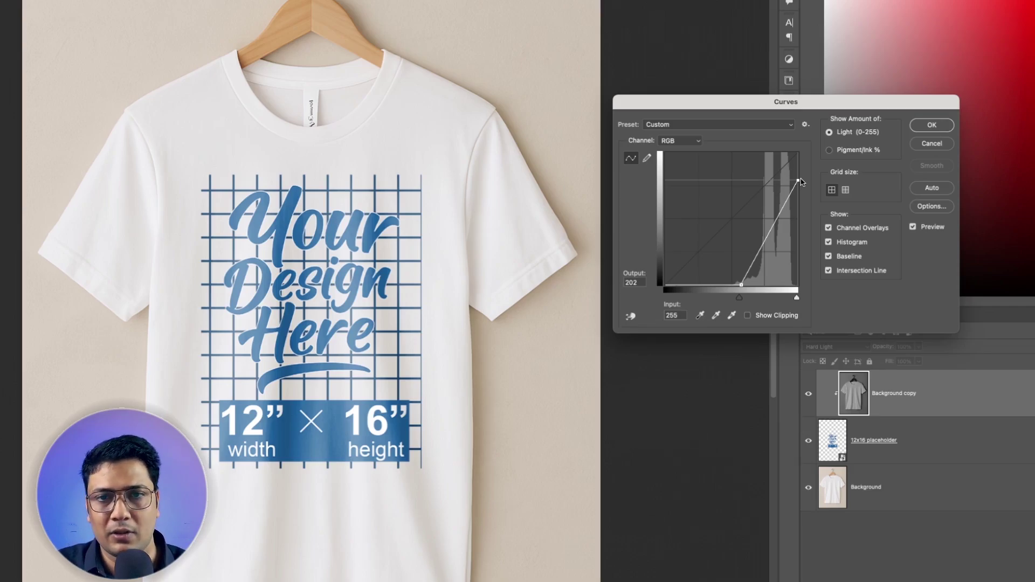
left_click_drag(799, 180, 798, 185)
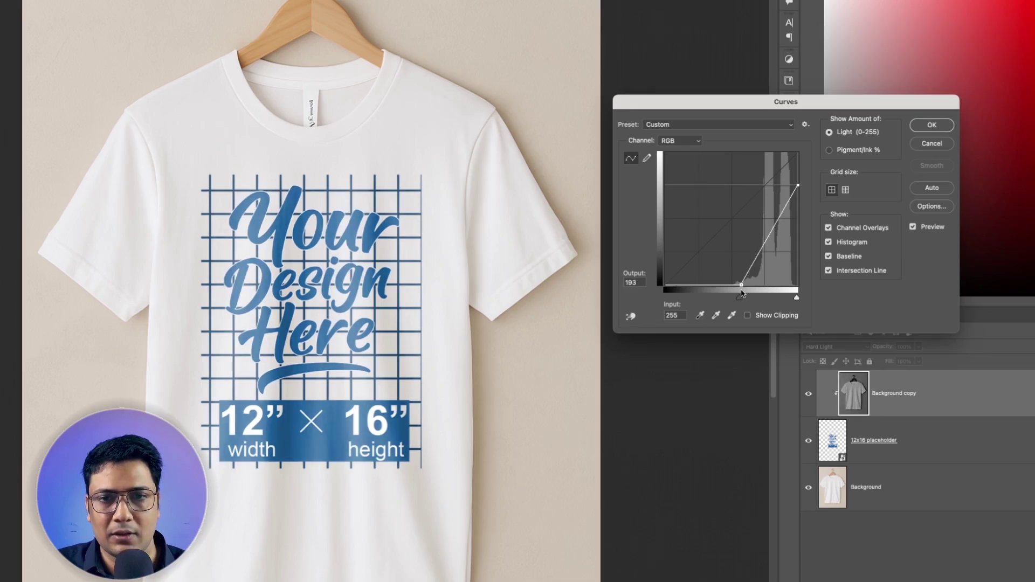
left_click_drag(741, 300, 746, 300)
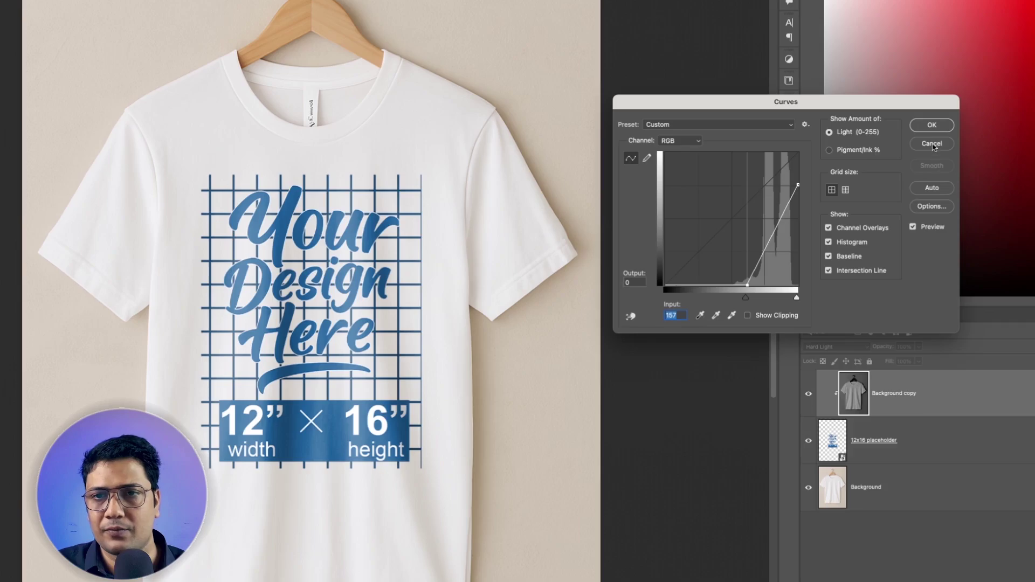
Apply the Curves, toggle Background copy's visibility to compare, then select the 12x16 placeholder layer.
left_click(929, 127)
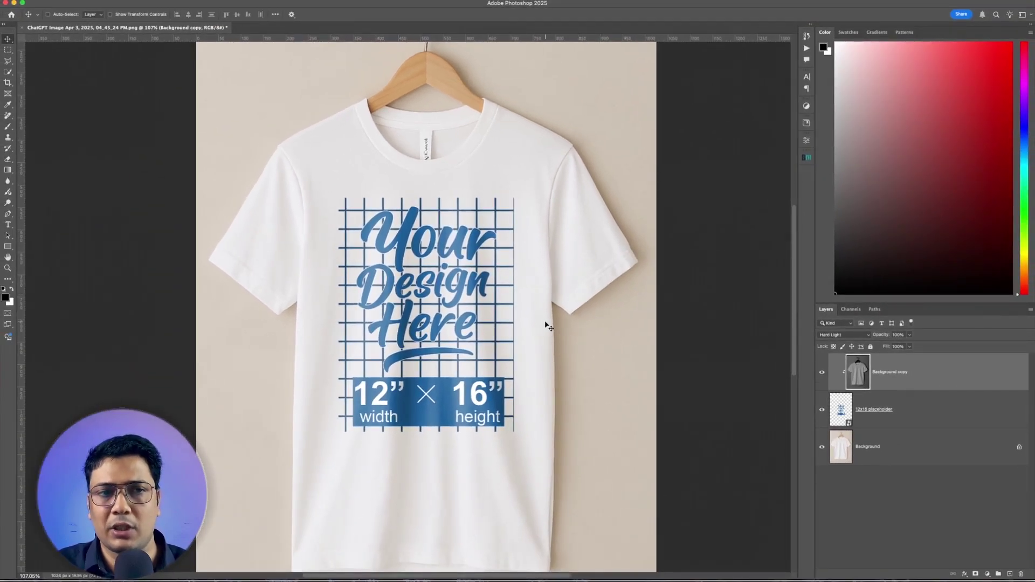
left_click(821, 373)
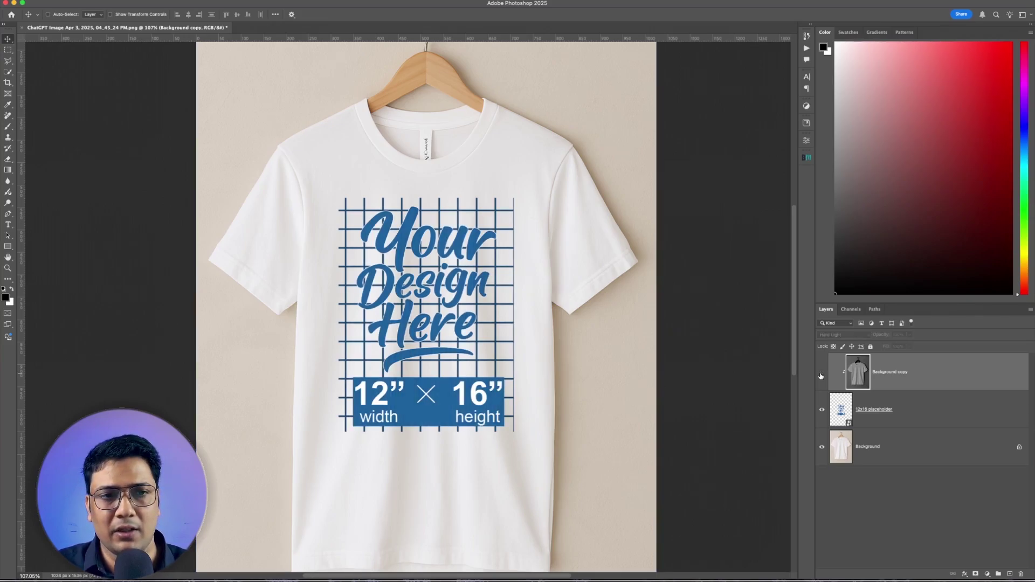
left_click(822, 374)
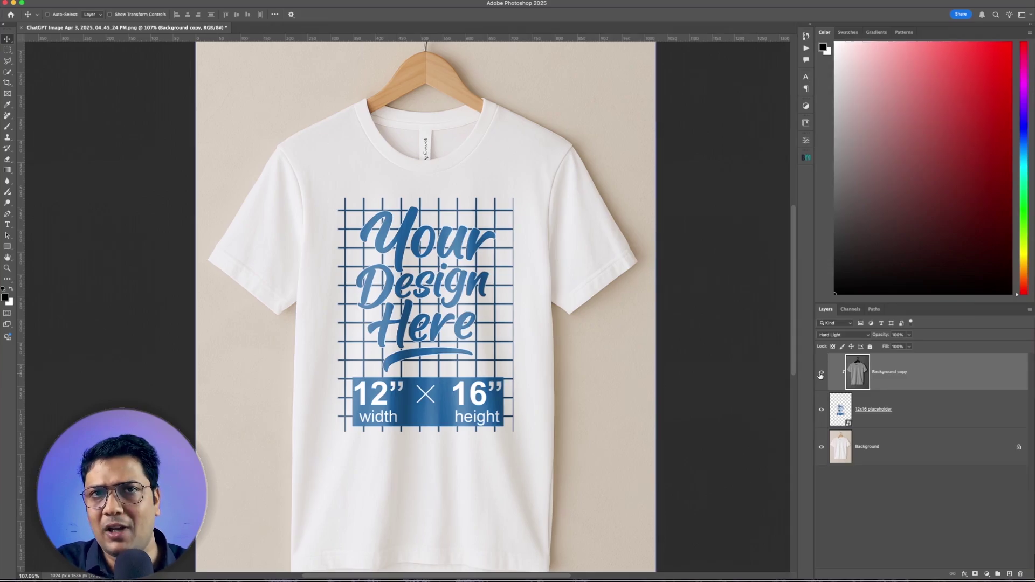
left_click(948, 409)
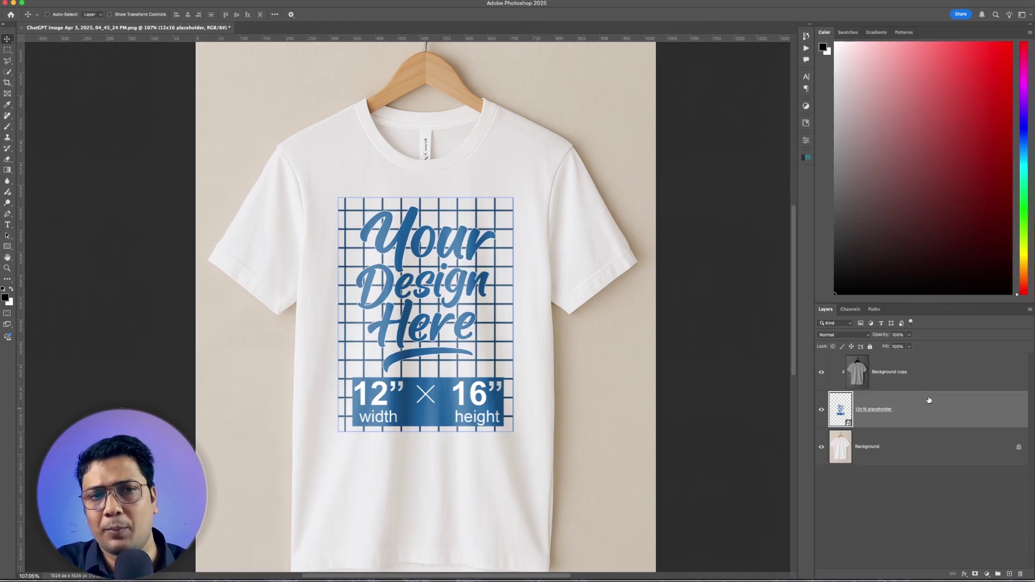
right_click(926, 413)
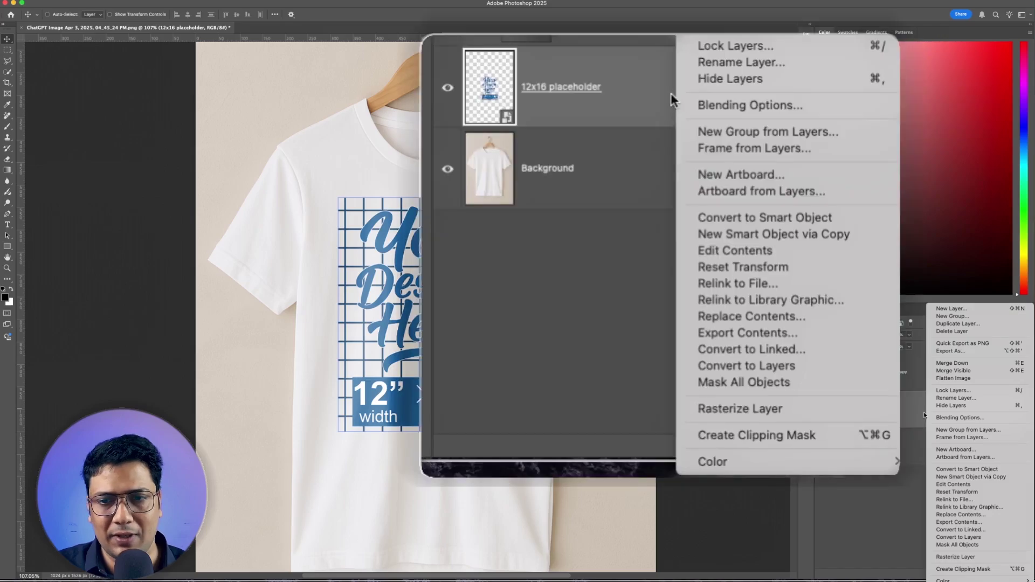
left_click(981, 515)
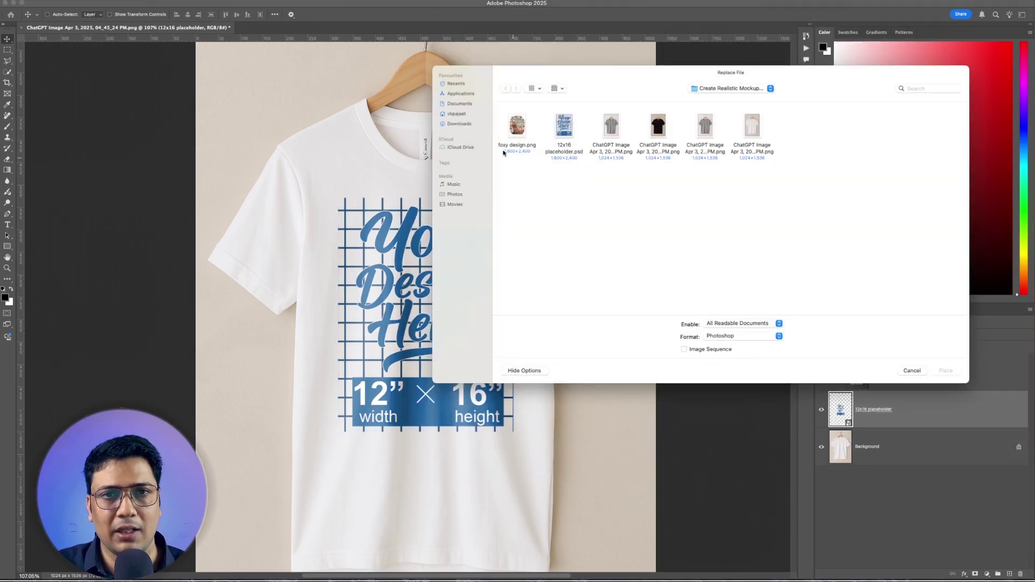
left_click(514, 126)
left_click(951, 371)
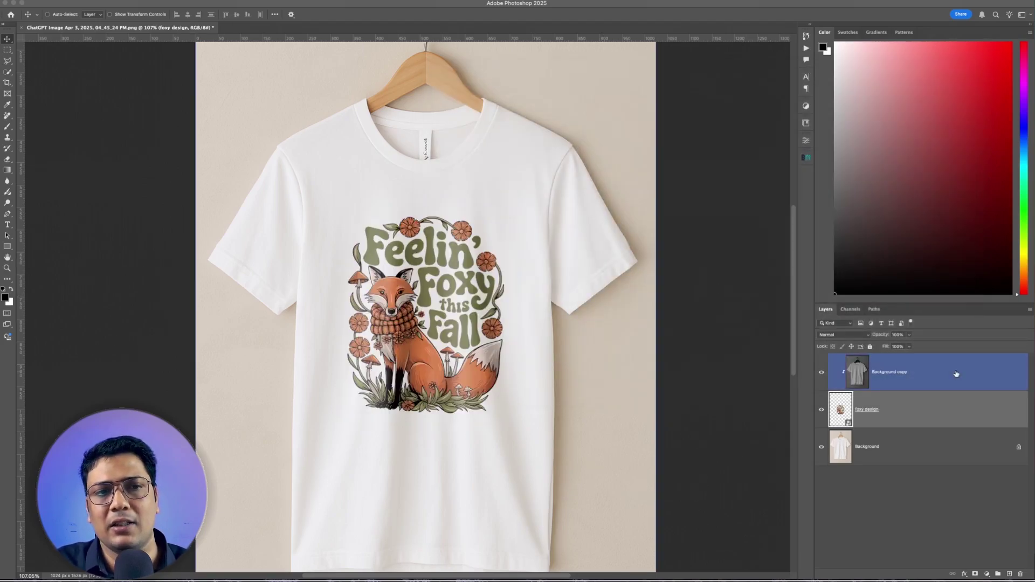
right_click(956, 373)
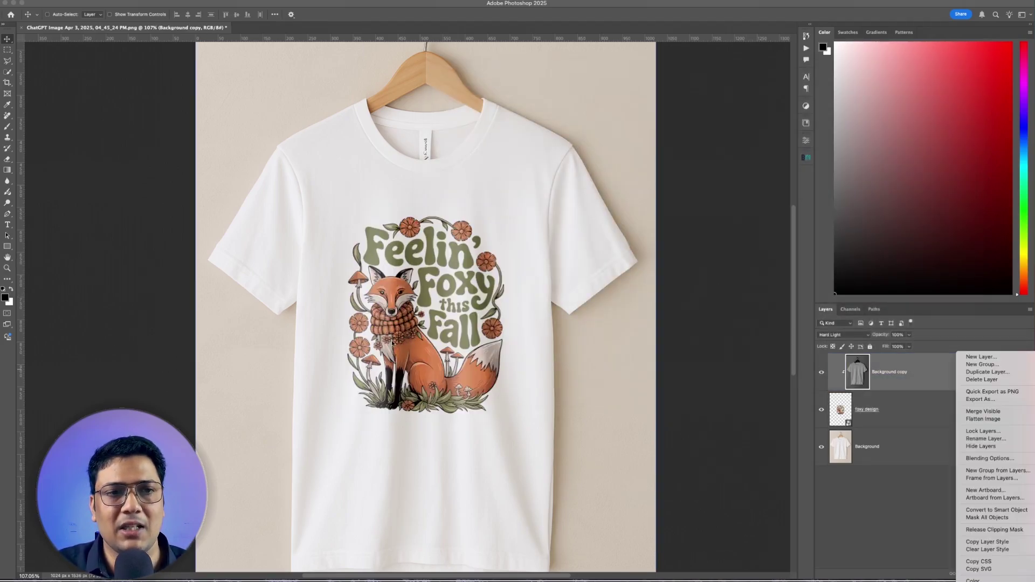
left_click(825, 371)
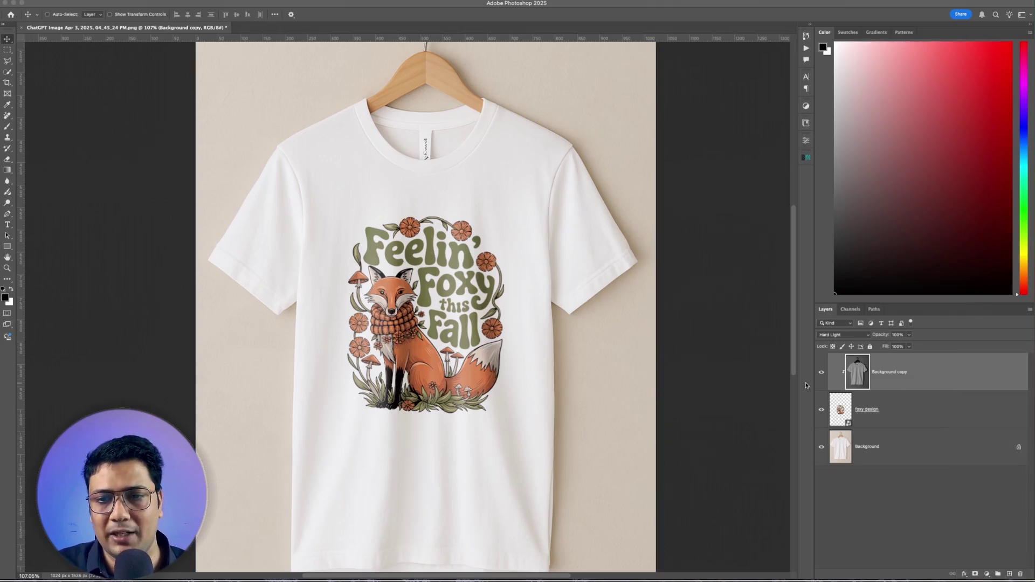
left_click(820, 374)
left_click(821, 377)
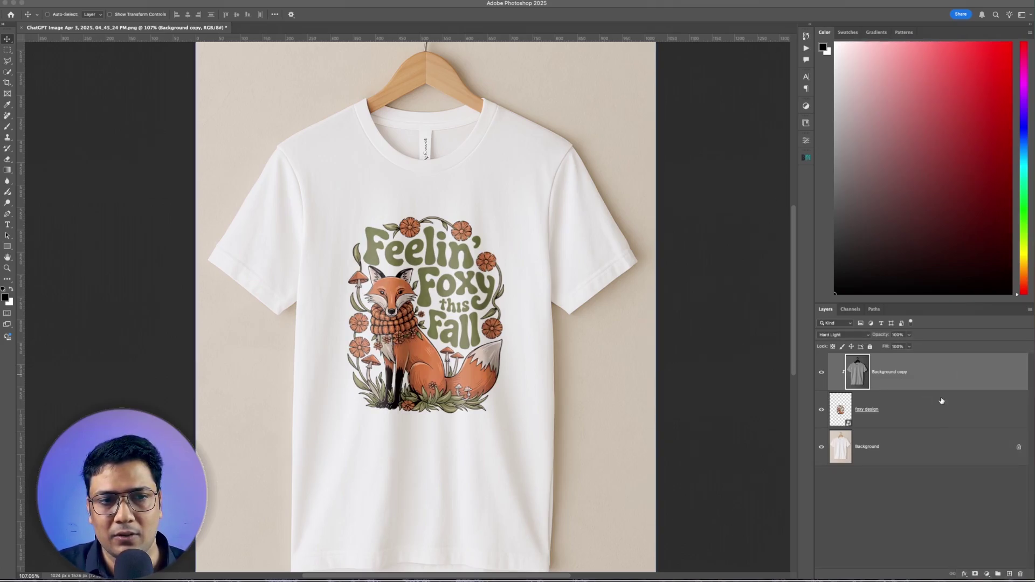
left_click(931, 412)
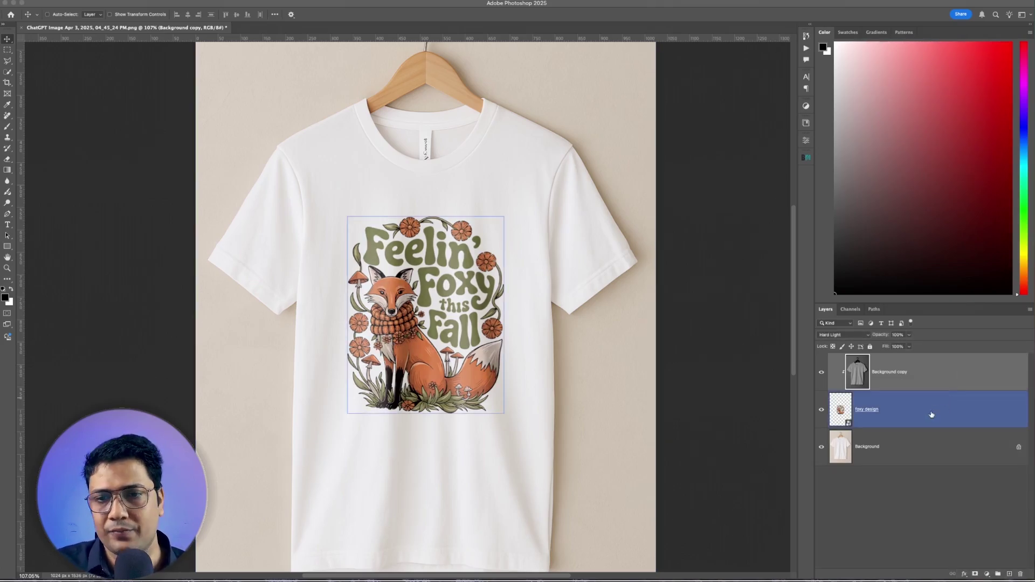
right_click(901, 410)
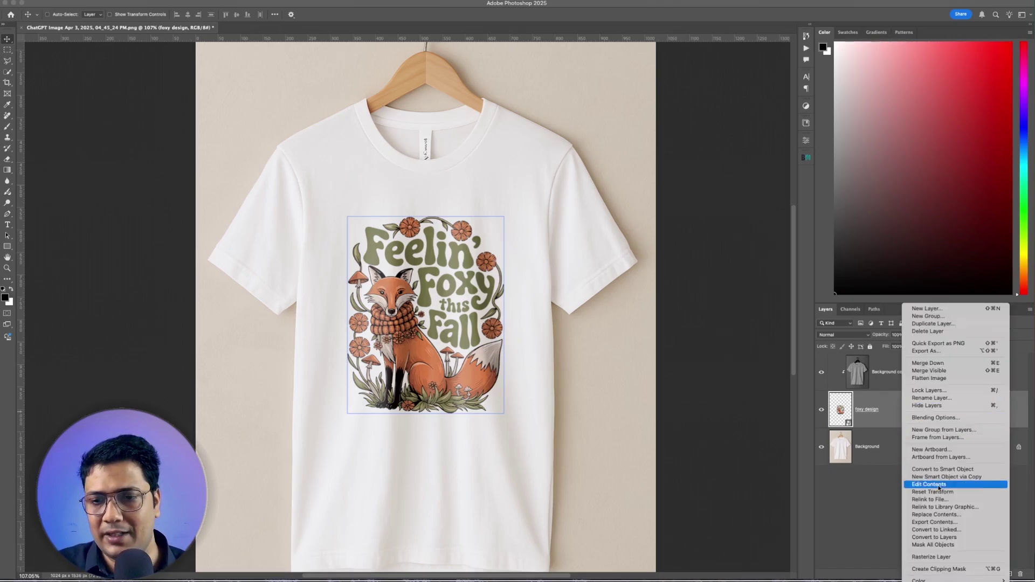
left_click(937, 516)
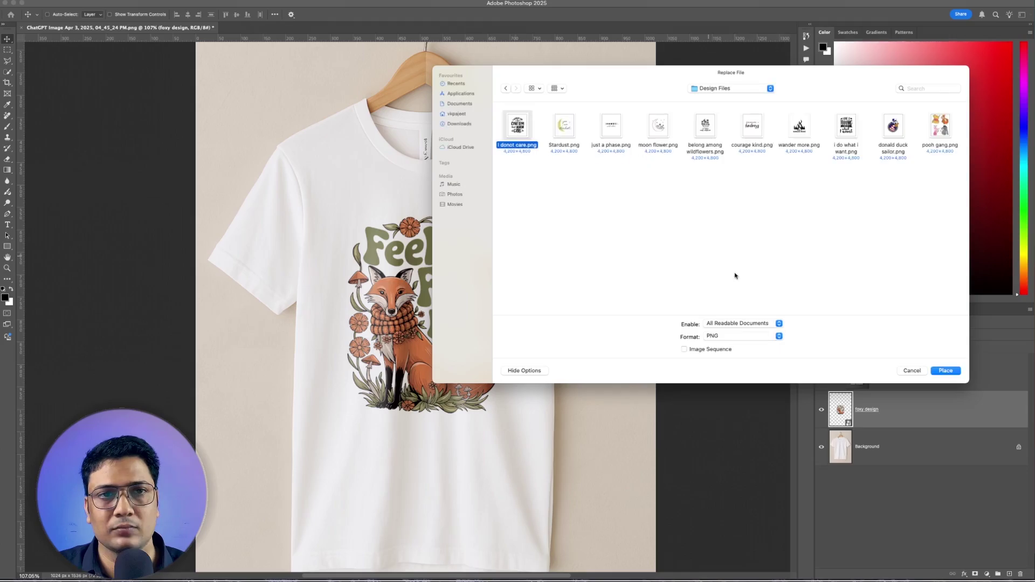
left_click(944, 371)
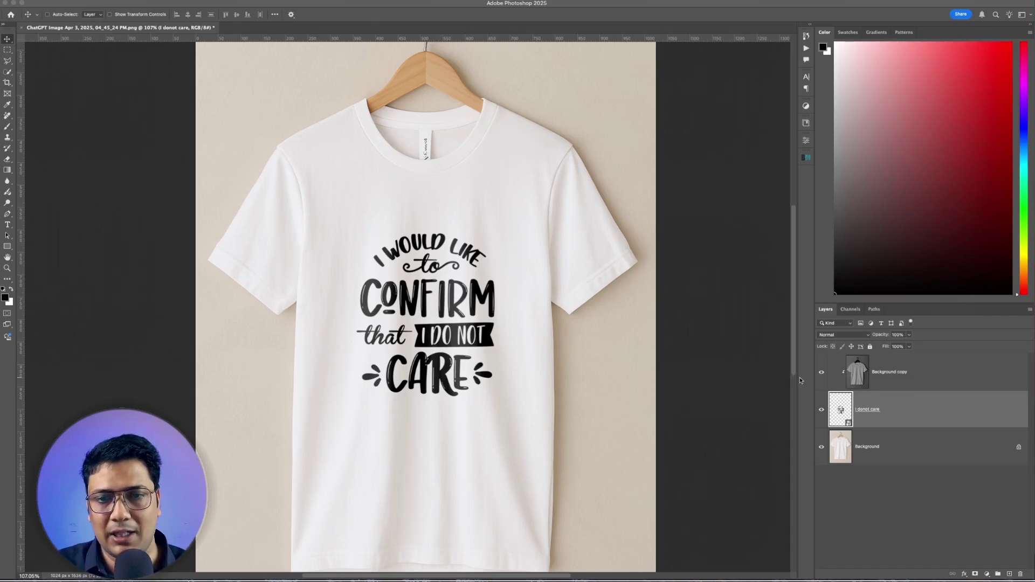
left_click(821, 373)
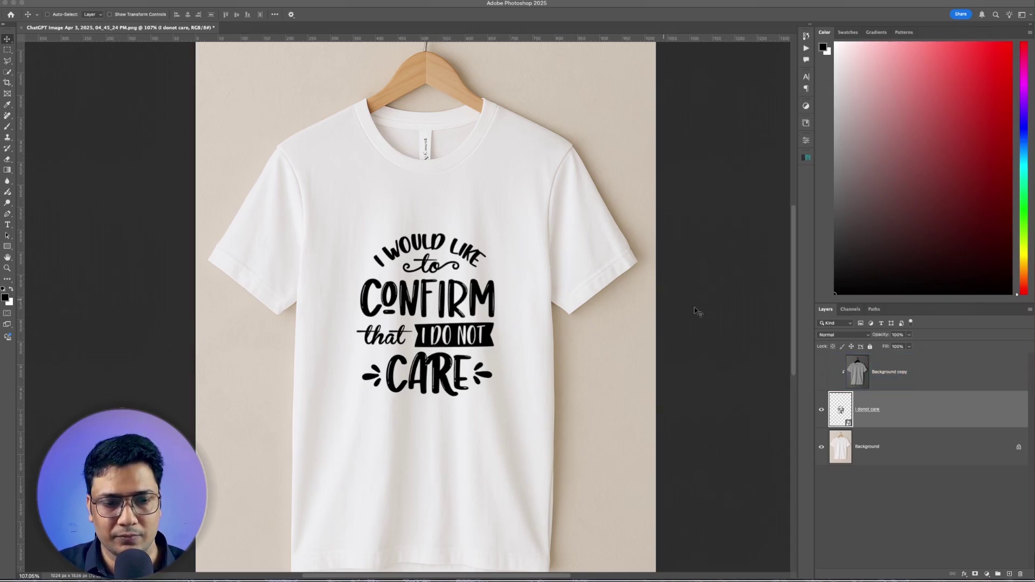
left_click(821, 375)
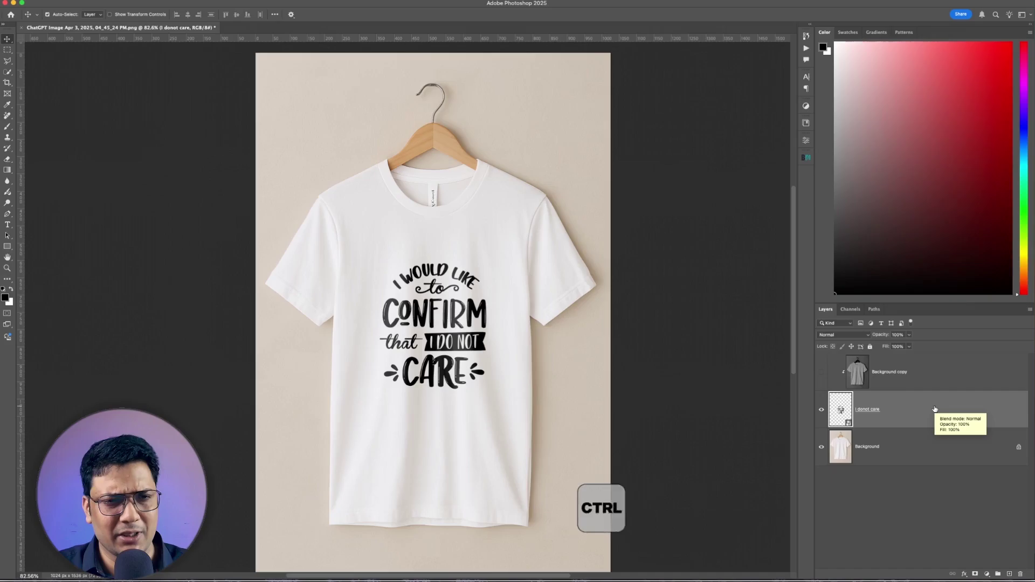
key("ctrl+z")
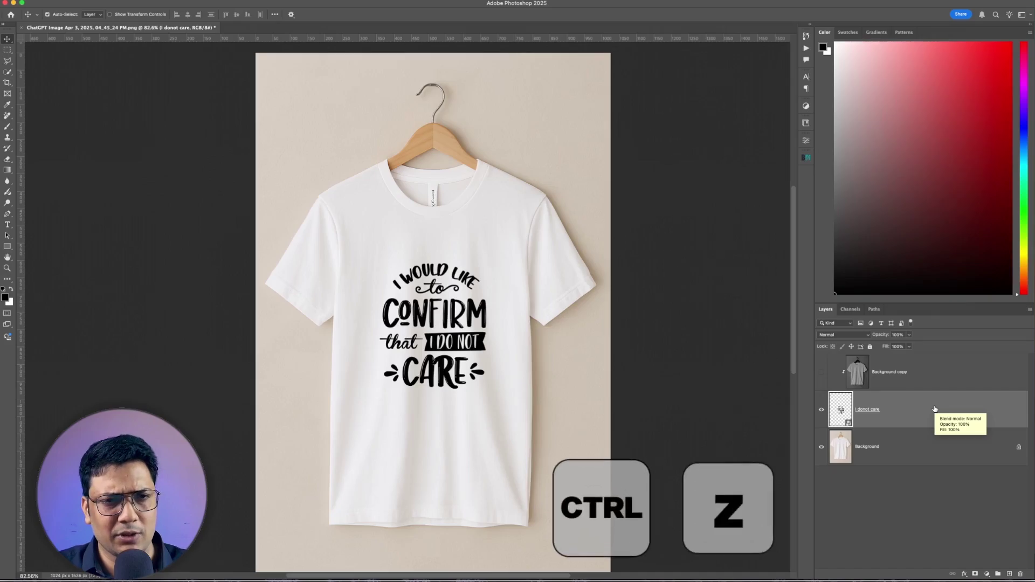
key("ctrl+z")
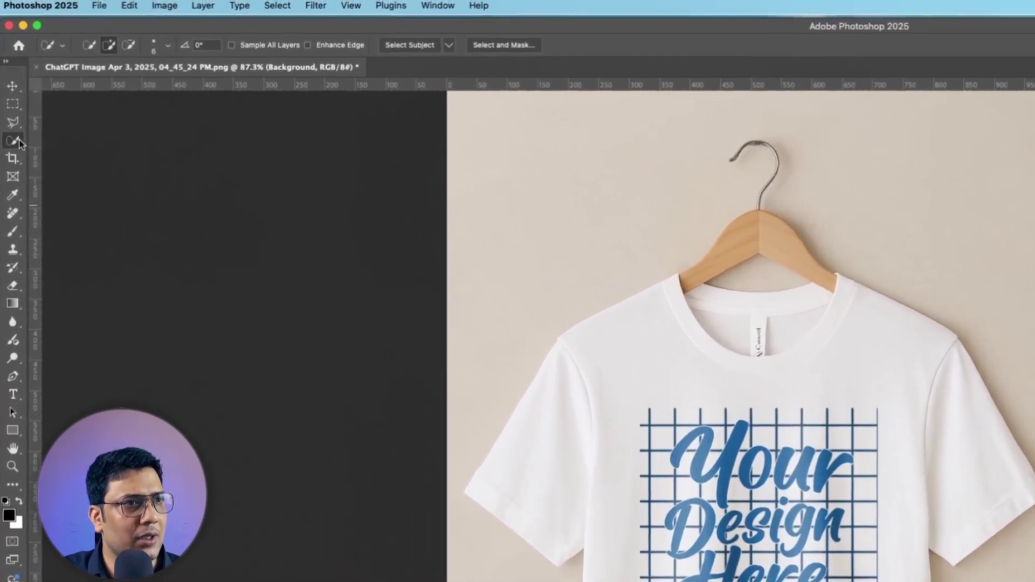
Switch to the Quick Selection Tool and paint a selection over the shirt body.
right_click(7, 72)
left_click(88, 161)
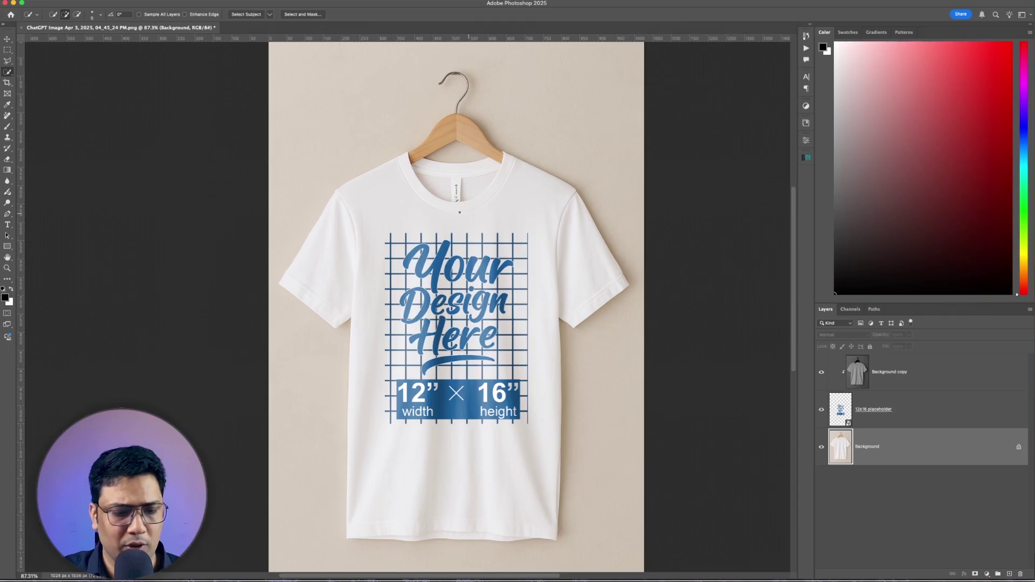
scroll(460, 212, "up", 3)
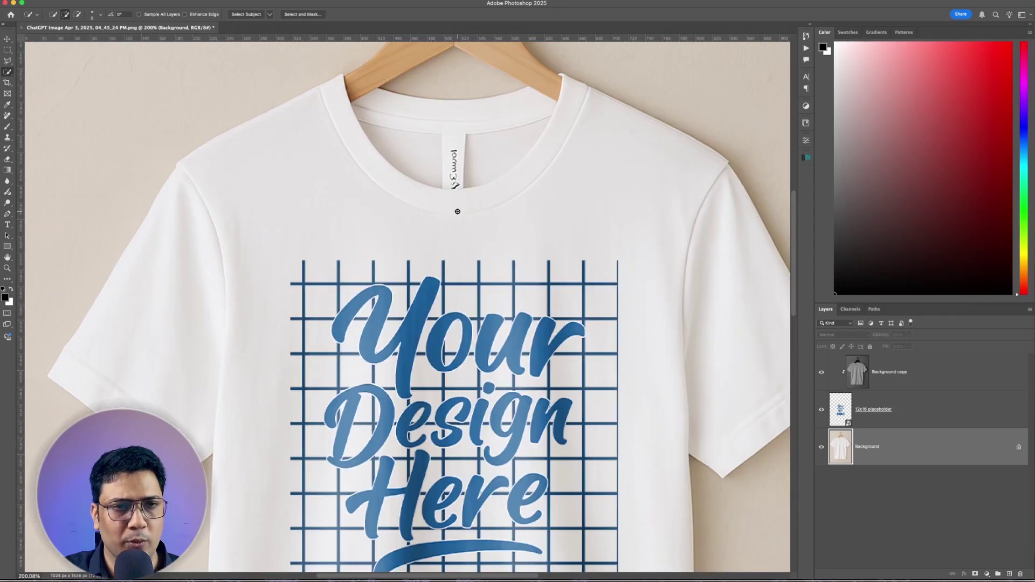
mouse_move(388, 213)
left_mouse_down()
mouse_move(302, 173)
mouse_move(469, 300)
mouse_move(465, 255)
left_mouse_up()
scroll(465, 255, "down", 2)
mouse_move(257, 193)
left_mouse_down()
mouse_move(211, 237)
mouse_move(178, 317)
mouse_move(302, 304)
mouse_move(298, 319)
mouse_move(280, 315)
mouse_move(281, 422)
left_mouse_up()
scroll(302, 304, "down", 5)
scroll(301, 304, "up", 3)
scroll(281, 422, "down", 4)
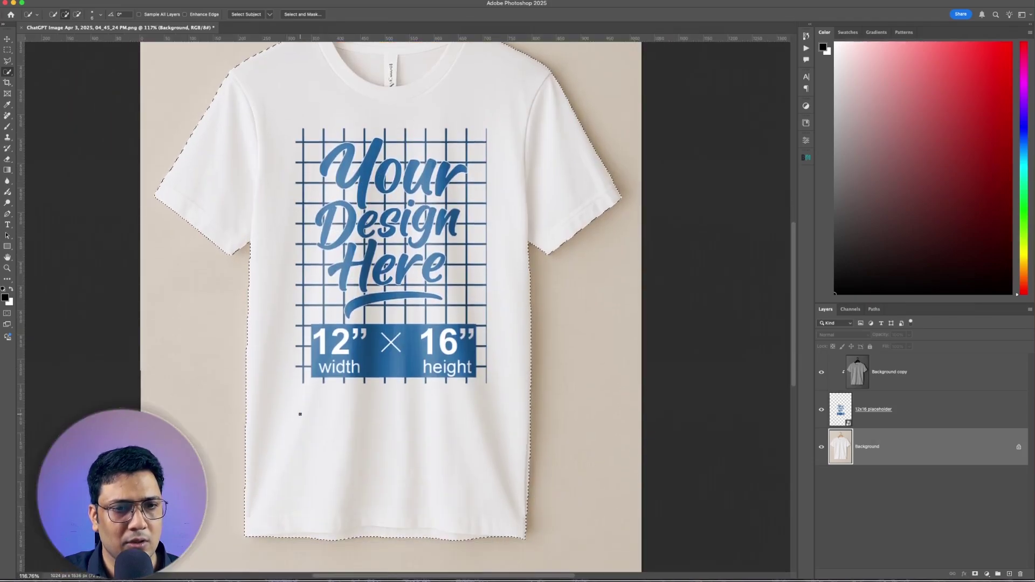
scroll(302, 412, "up", 4)
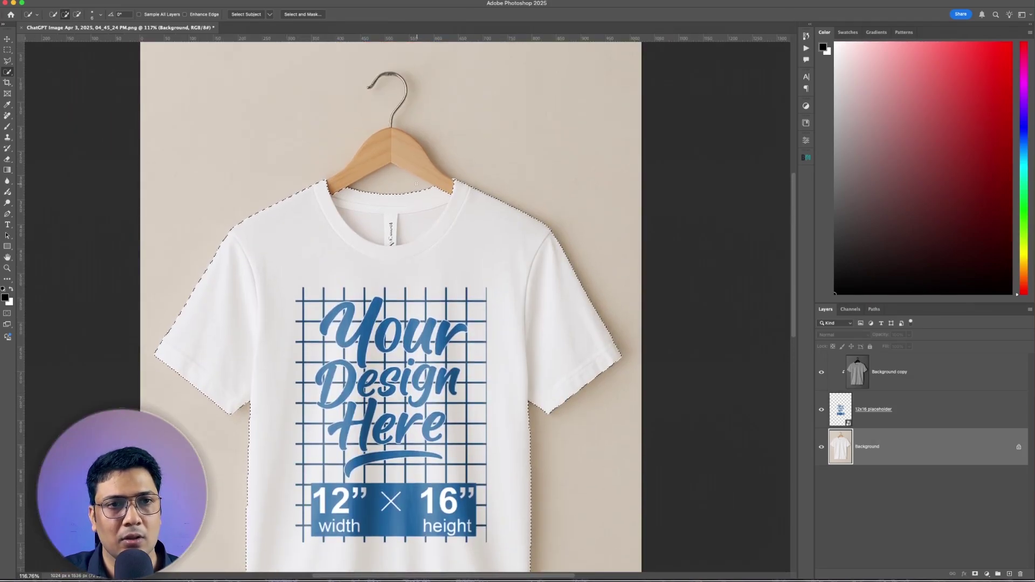
scroll(374, 216, "up", 2)
scroll(374, 215, "up", 1)
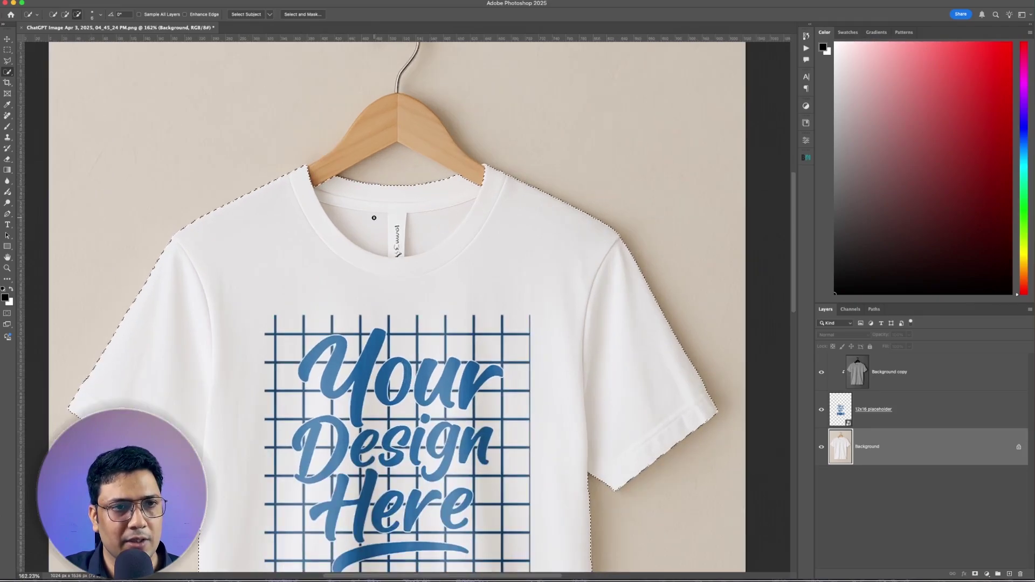
scroll(374, 216, "up", 2)
scroll(374, 218, "up", 2)
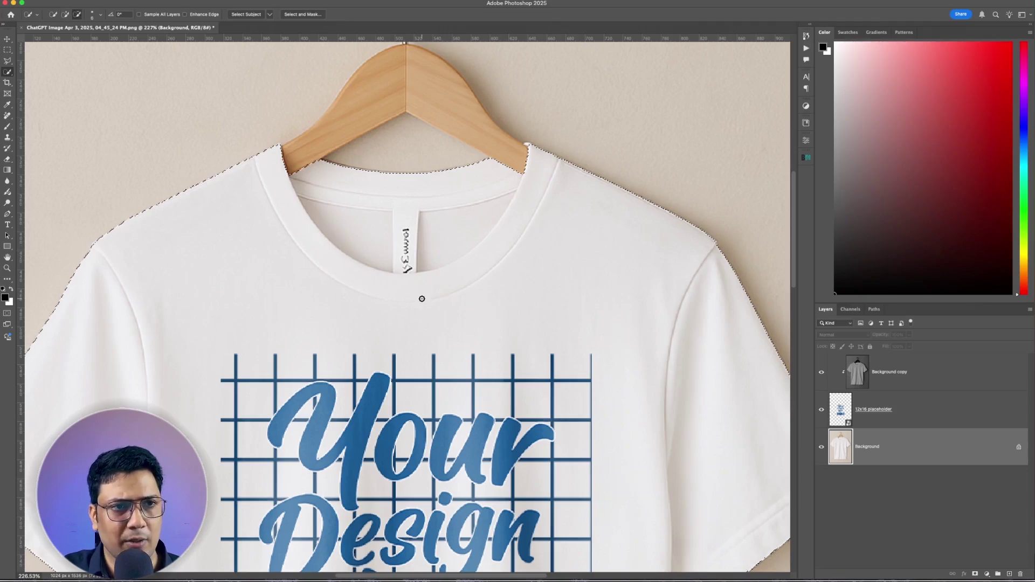
scroll(422, 299, "down", 1)
scroll(422, 299, "down", 2)
scroll(466, 203, "up", 10)
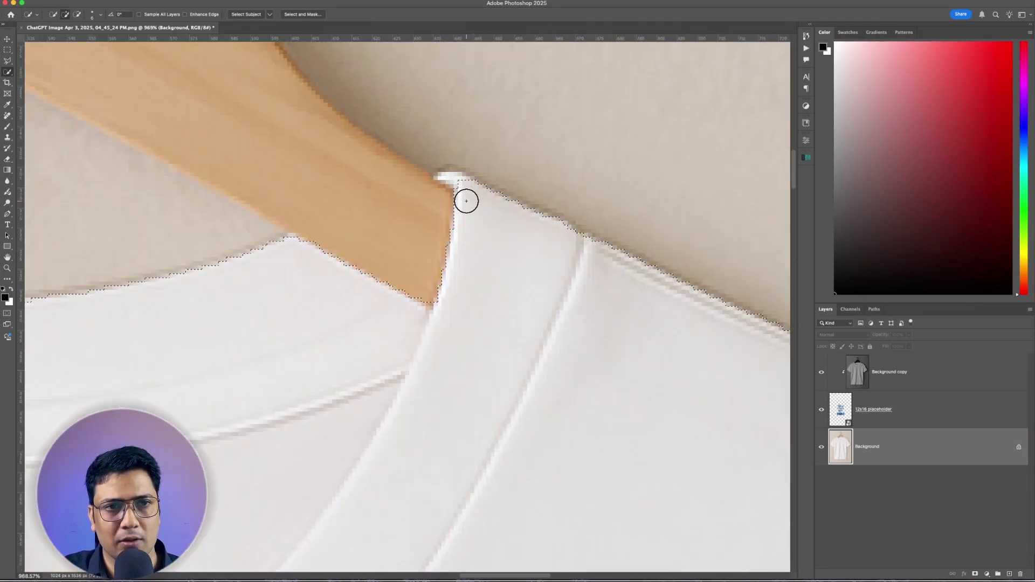
Shrink the brush with [ and add the collar tip beside the hanger to the selection.
key("[")
key("[")
key("[")
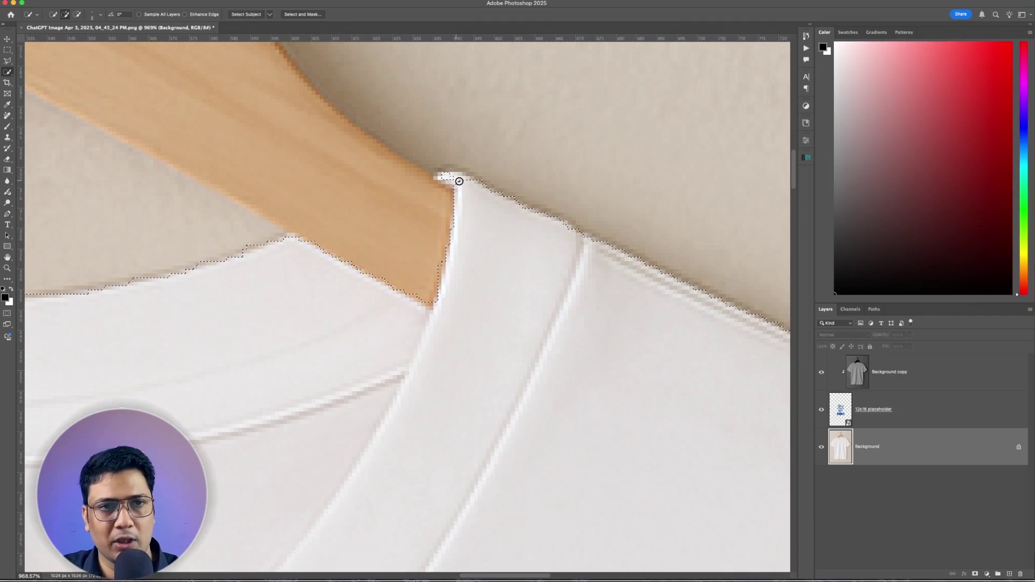
left_click(438, 173)
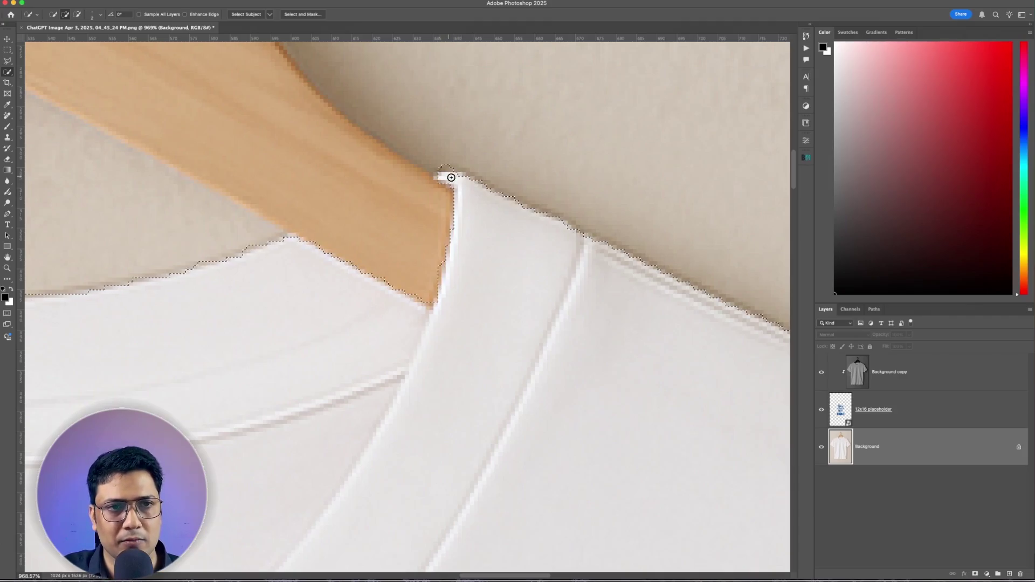
scroll(410, 289, "down", 10)
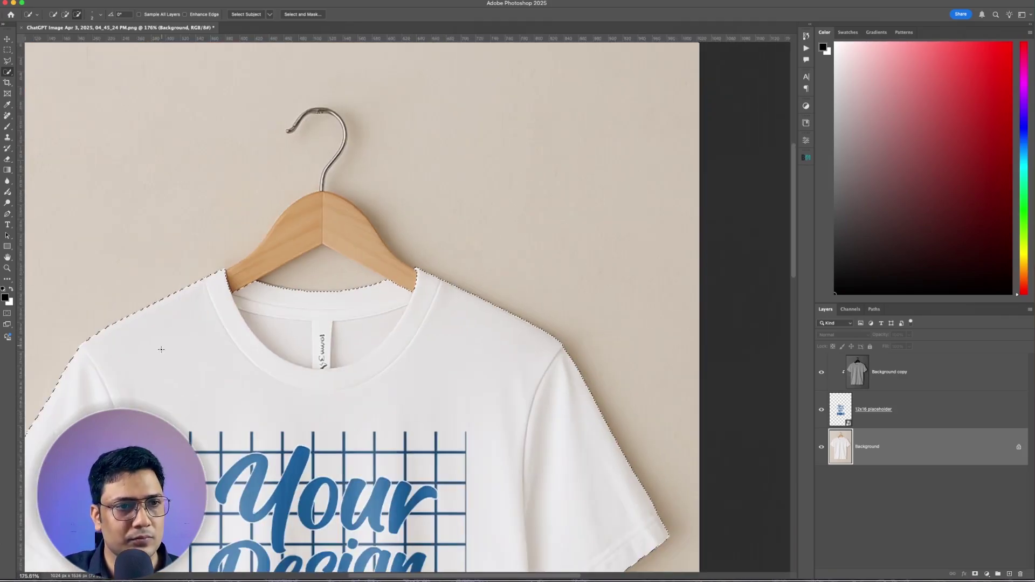
scroll(301, 317, "down", 15)
scroll(358, 347, "up", 13)
scroll(358, 347, "left", 8)
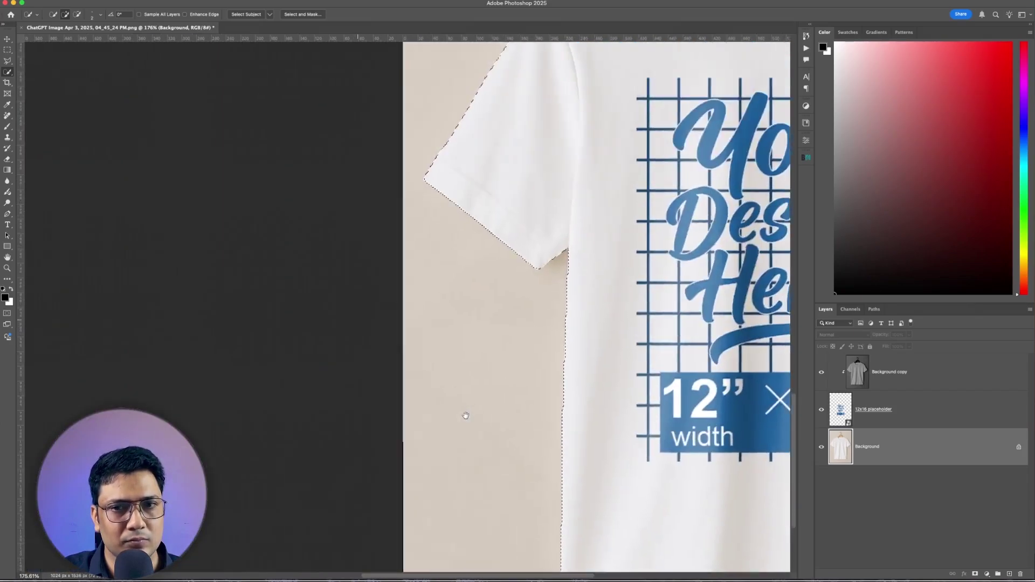
scroll(490, 315, "down", 5)
scroll(513, 260, "up", 4)
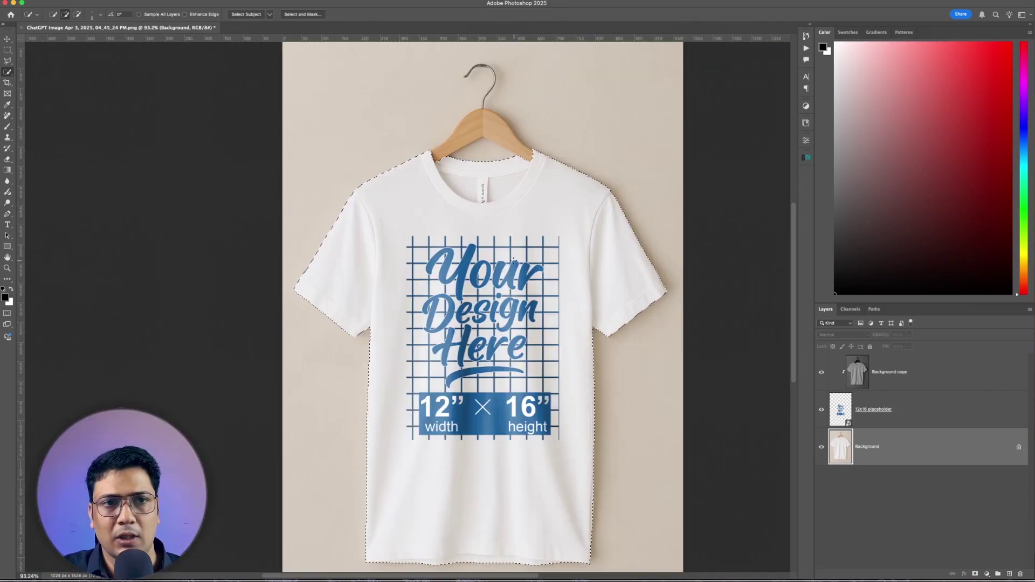
scroll(513, 259, "right", 2)
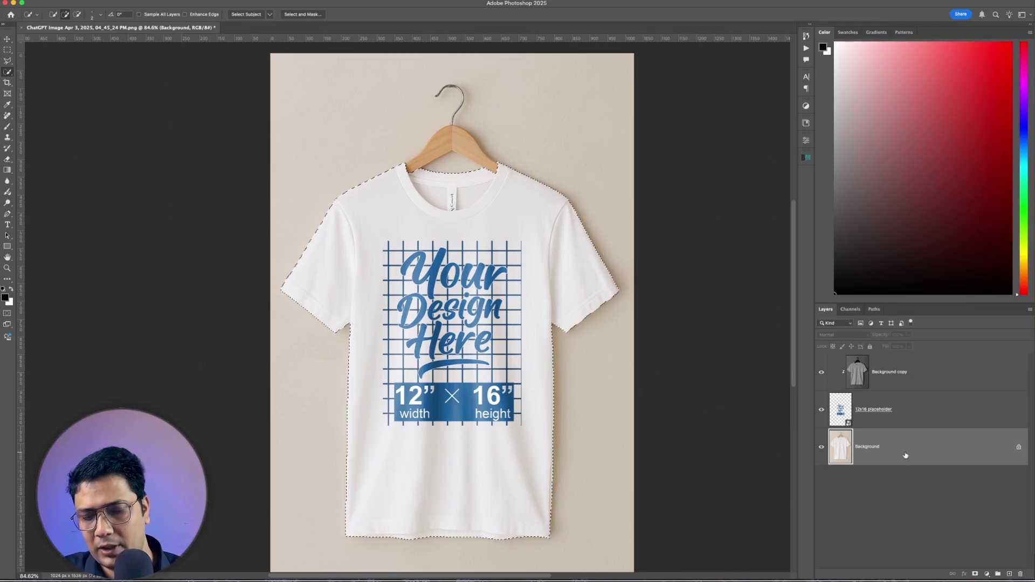
Copy the selected shirt to Layer 1 and hide Background, Background copy and 12x16 placeholder.
key("ctrl+j")
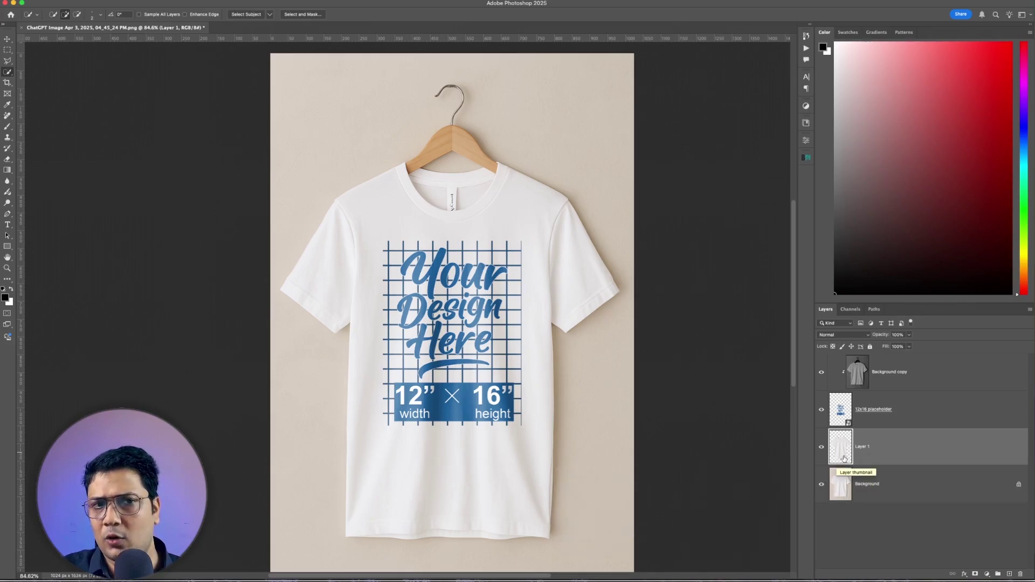
left_click(822, 484)
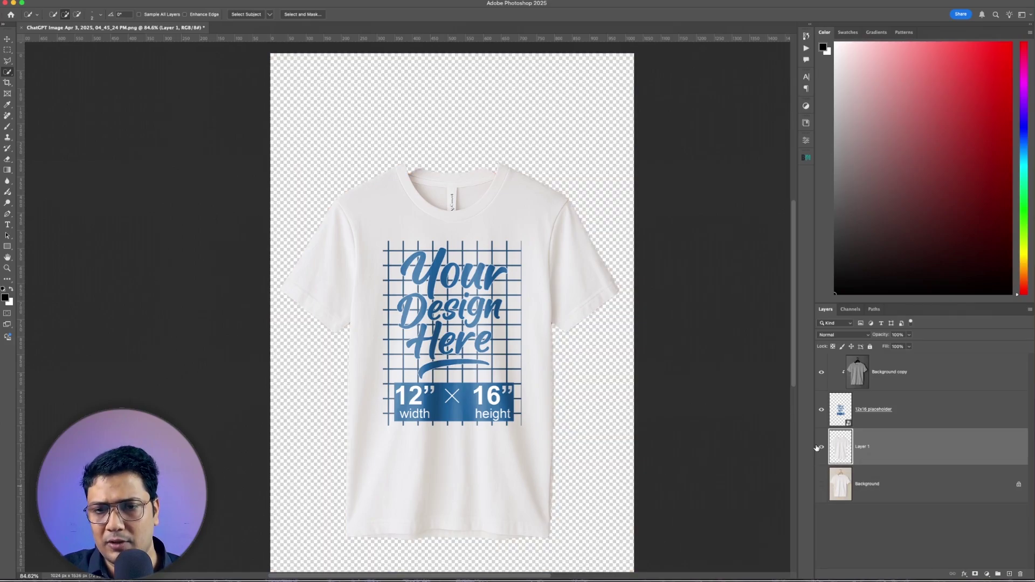
left_click(821, 374)
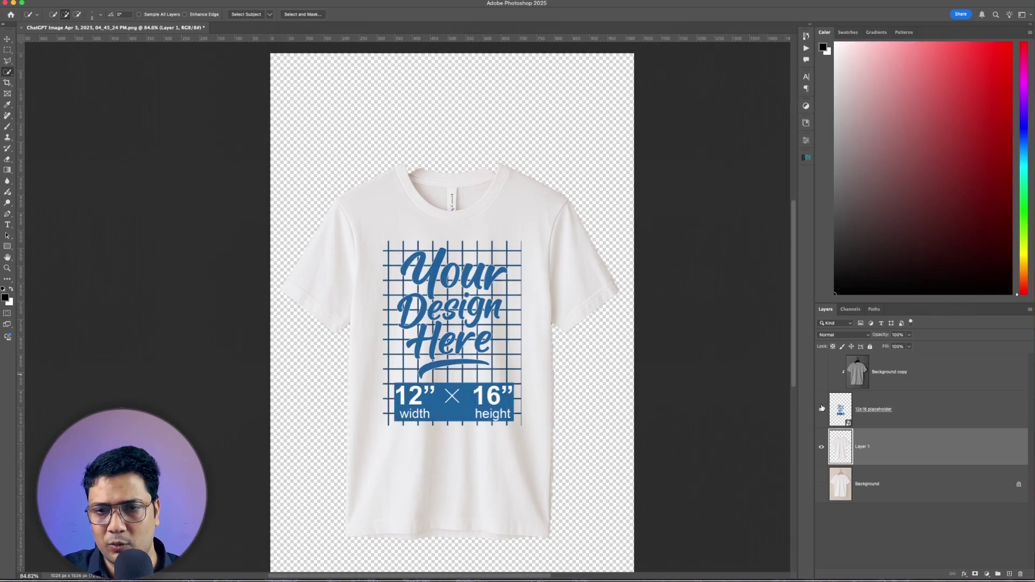
left_click(822, 409)
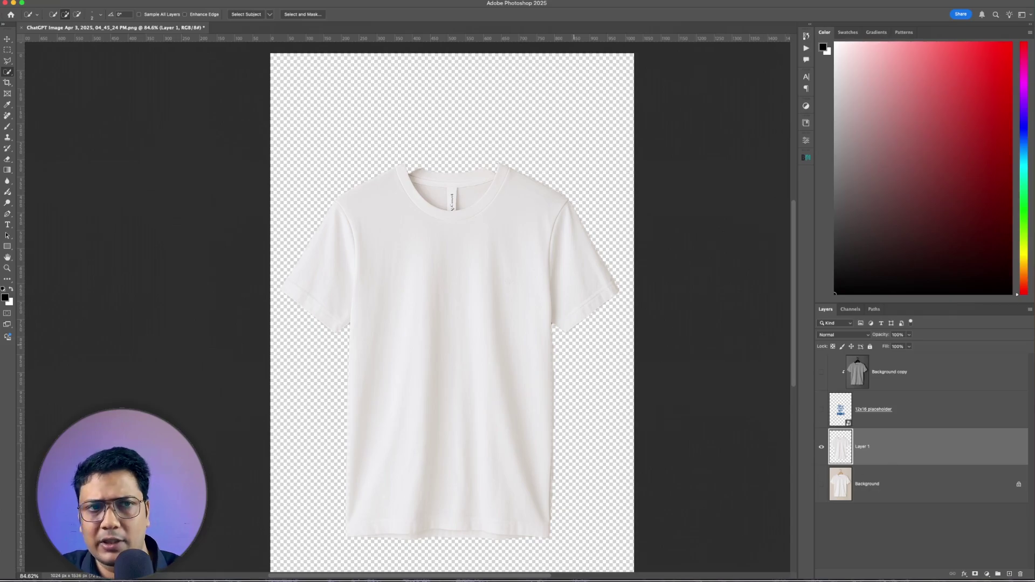
Open the Actions panel, play the Shadow action, and move its Levels prompt to the canvas centre.
left_click(263, 6)
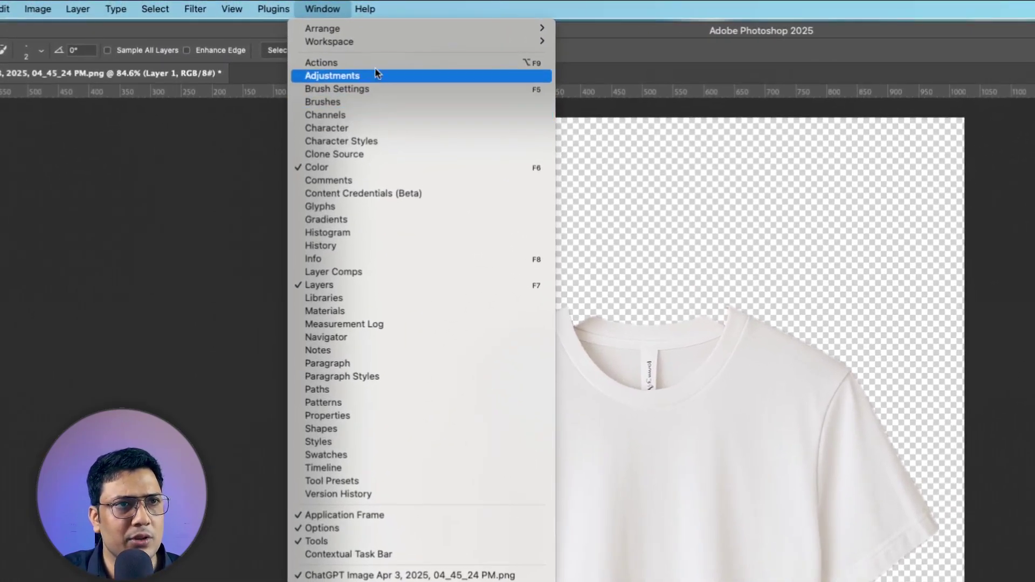
left_click(375, 62)
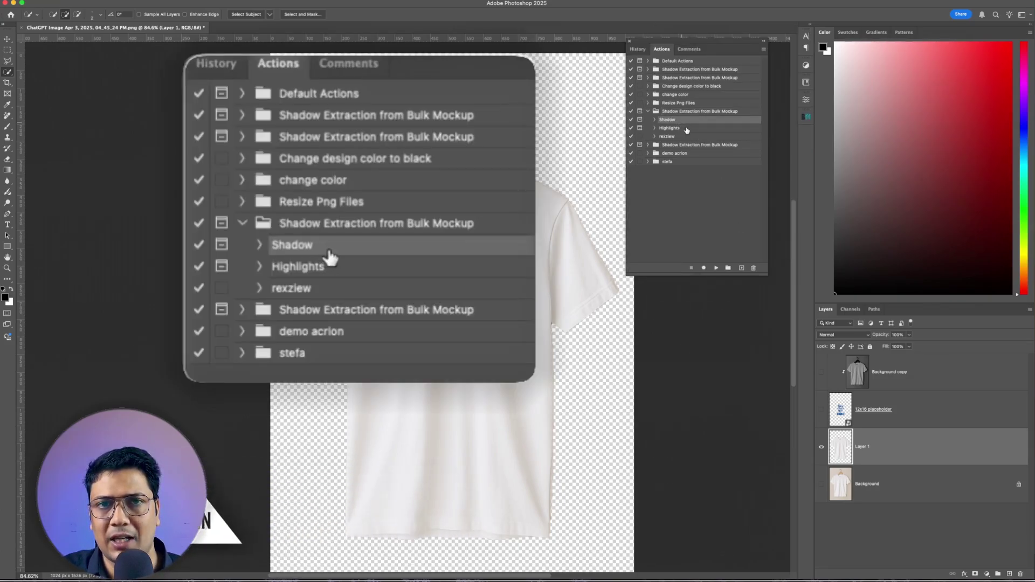
left_click(716, 268)
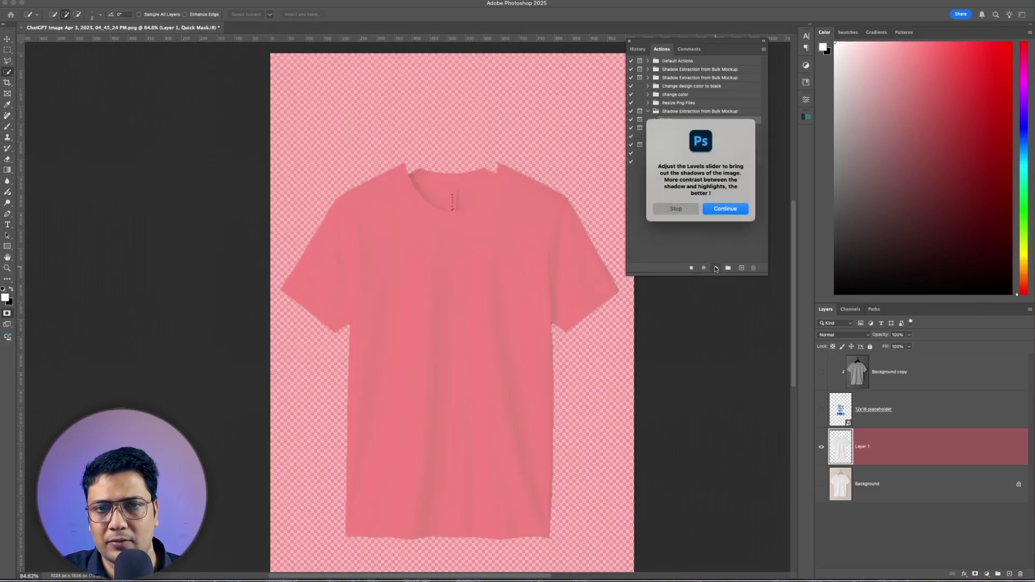
left_click_drag(687, 129, 337, 177)
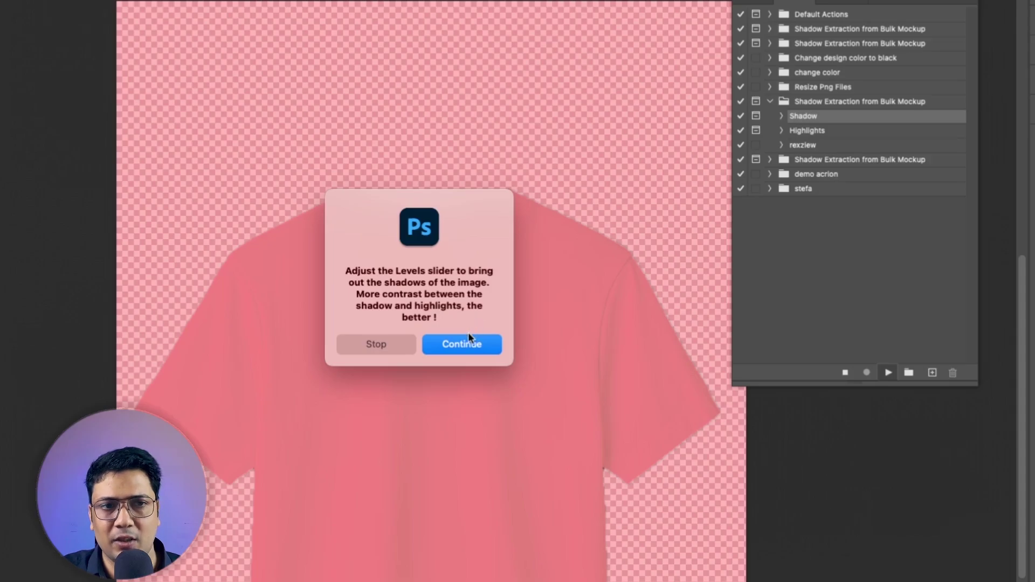
Continue to the Levels dialog and set the shadow mask's input levels to 19, 1.00 and 63.
left_click(466, 346)
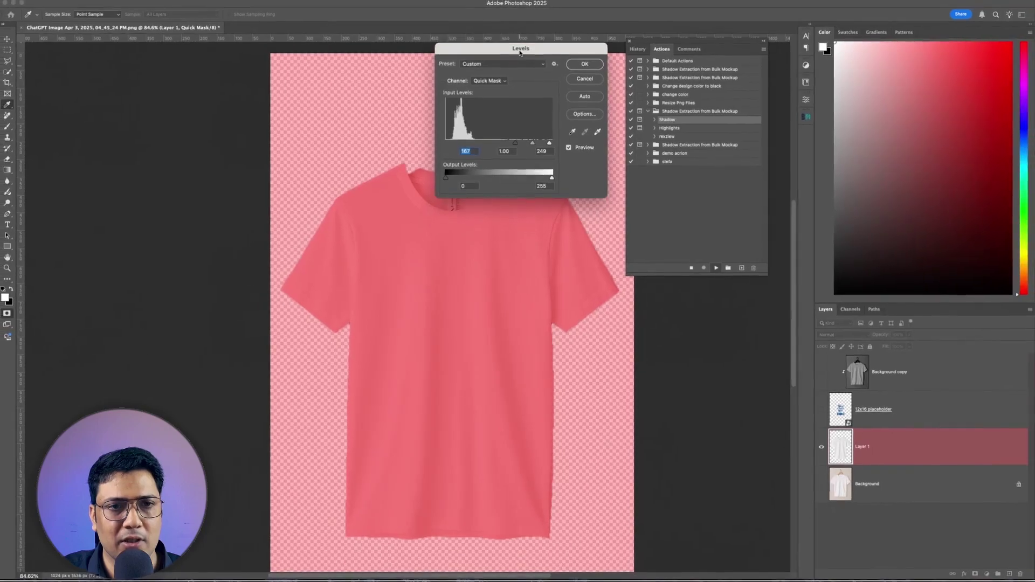
left_click_drag(520, 53, 521, 48)
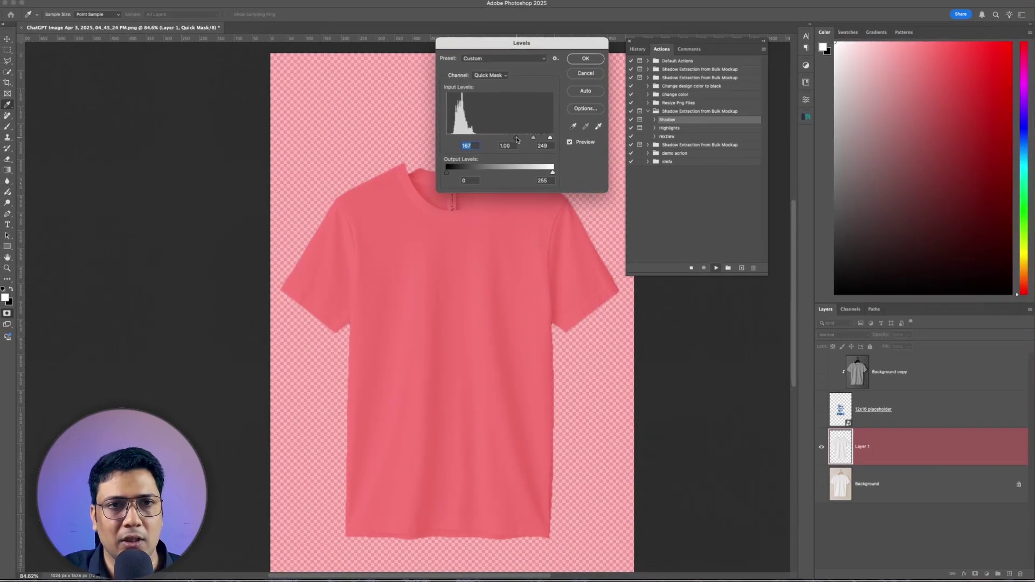
left_click_drag(516, 138, 446, 138)
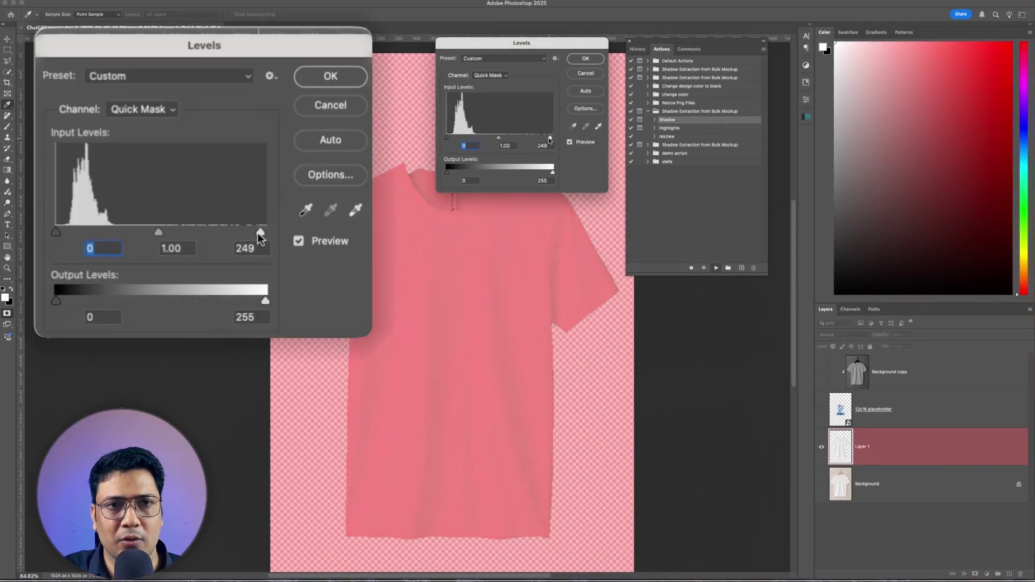
left_click_drag(549, 138, 479, 138)
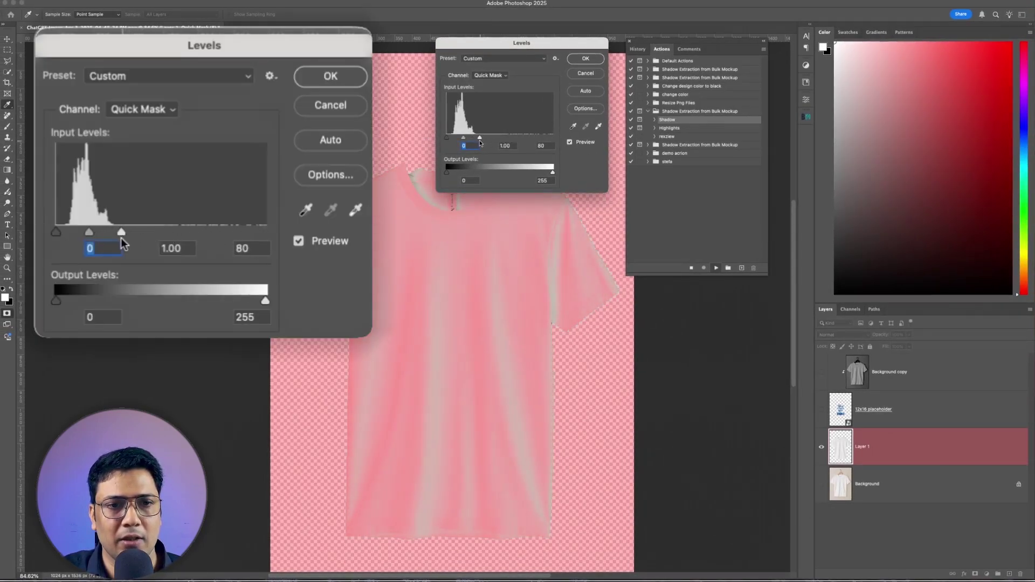
left_click(479, 140)
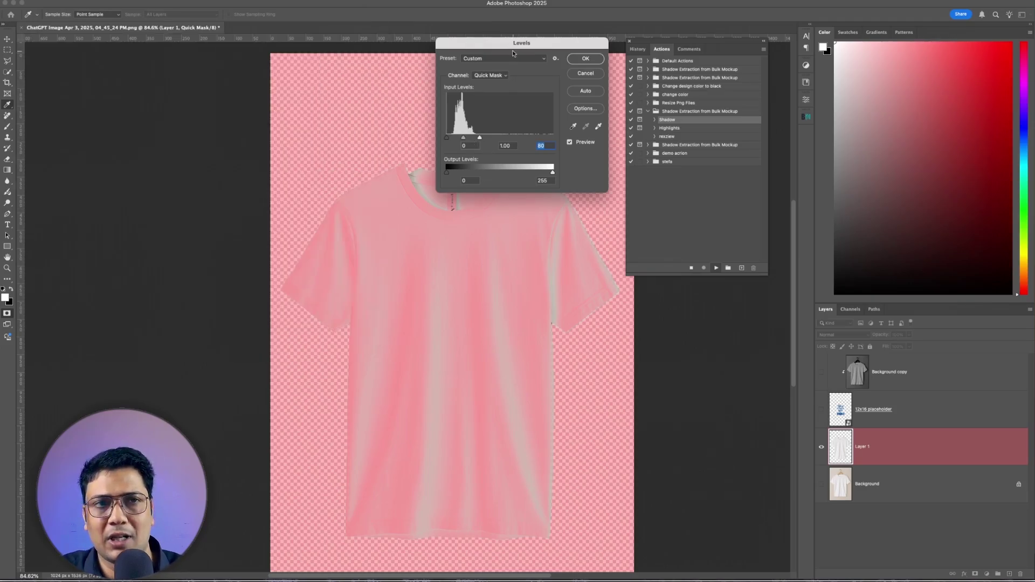
left_click_drag(516, 47, 163, 100)
mouse_move(127, 190)
left_mouse_down()
mouse_move(95, 191)
mouse_move(120, 190)
left_mouse_up()
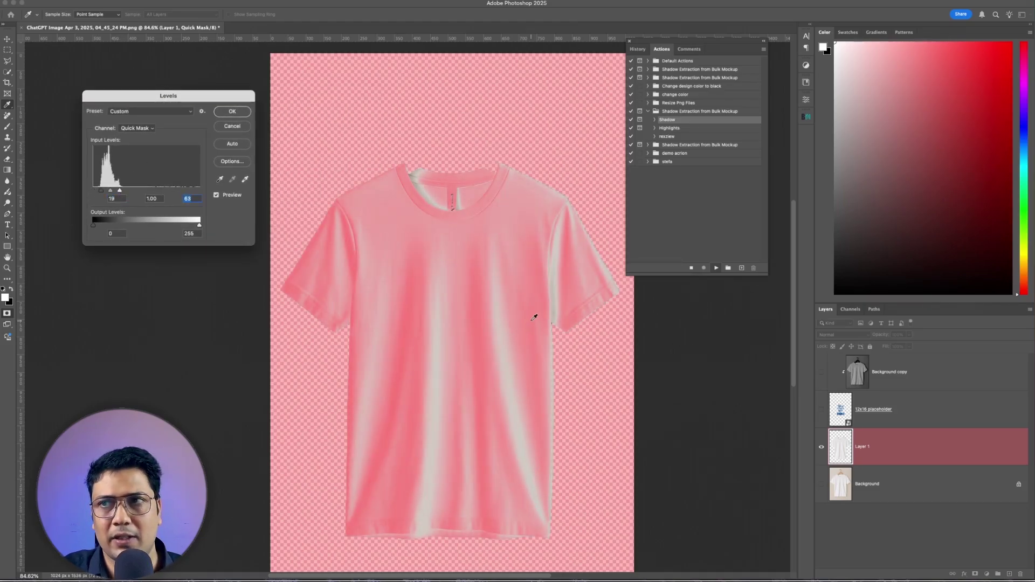
Apply the Levels to create the Shadow layer, check it by toggling layers, then hide it and select Layer 1.
left_click(232, 112)
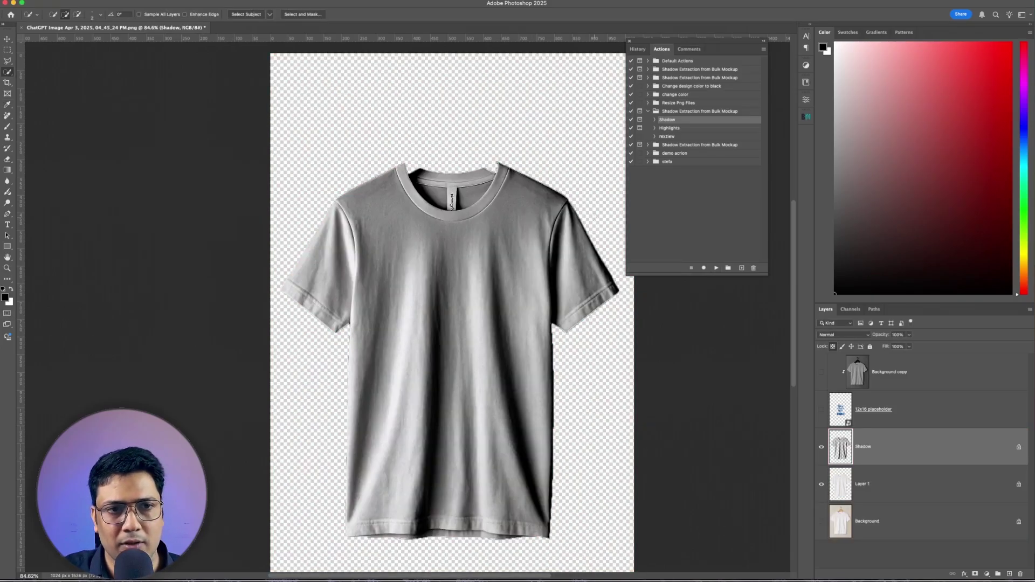
left_click(821, 483)
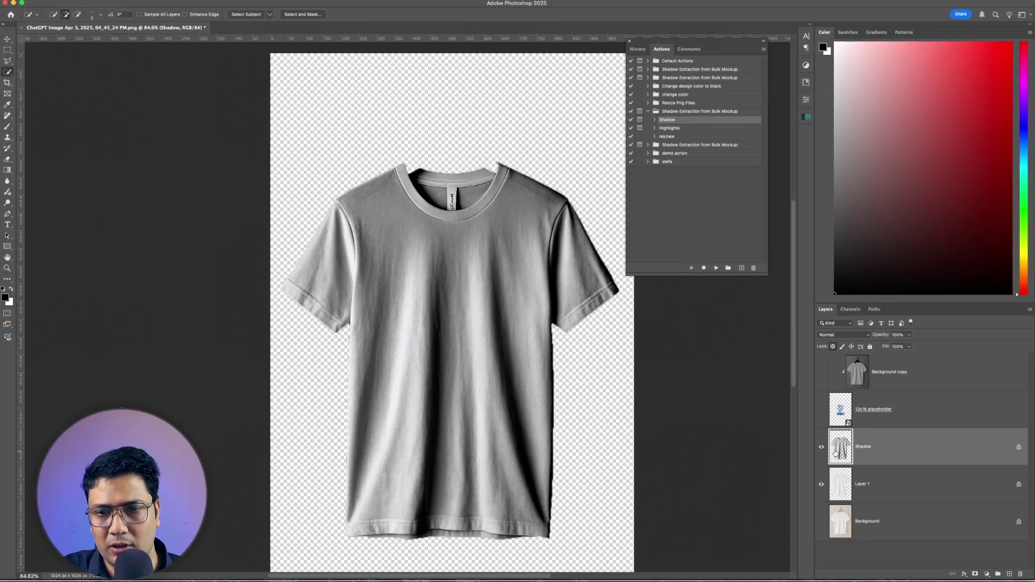
left_click(821, 483)
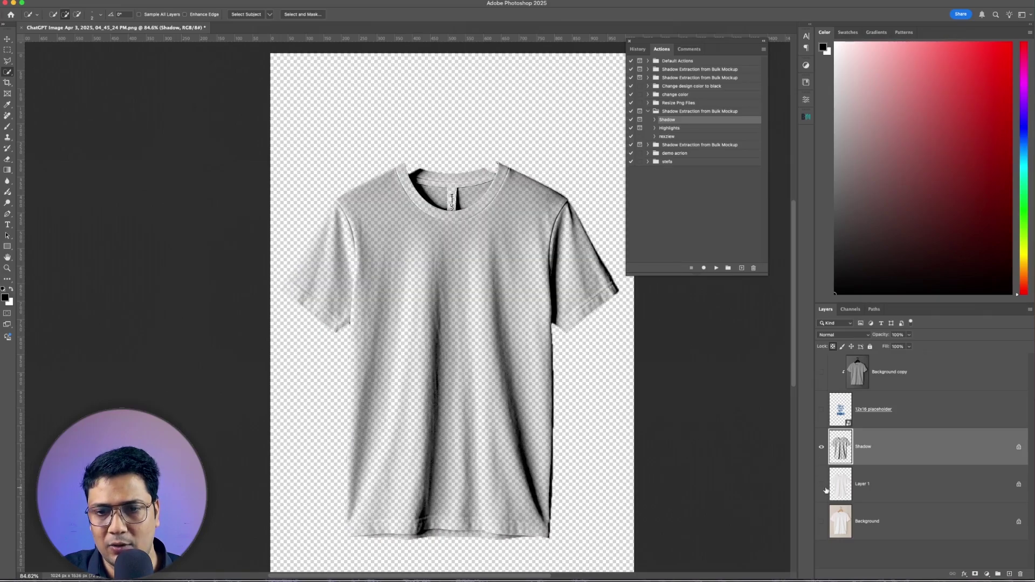
left_click(820, 446)
left_click(821, 447)
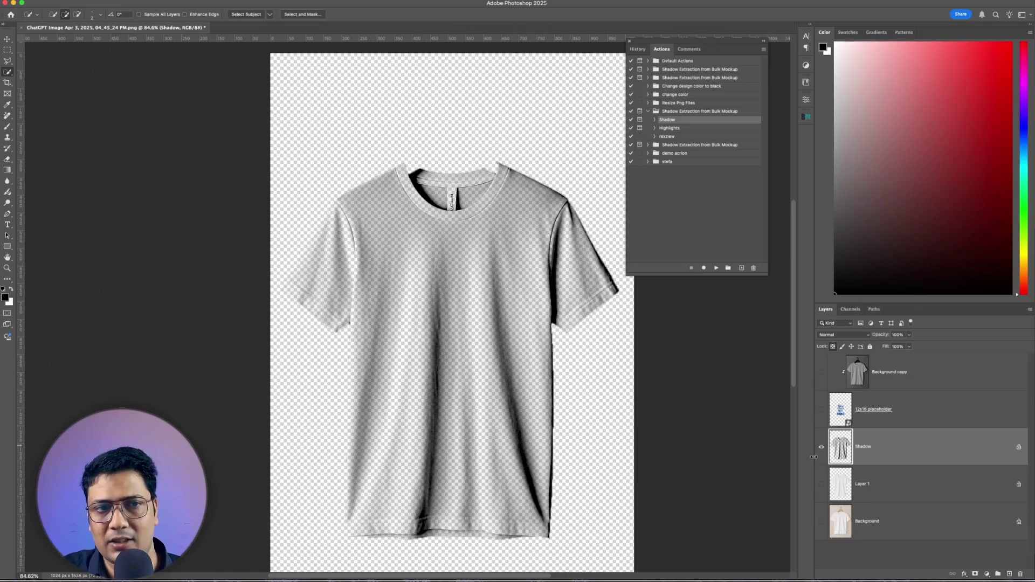
left_click(821, 486)
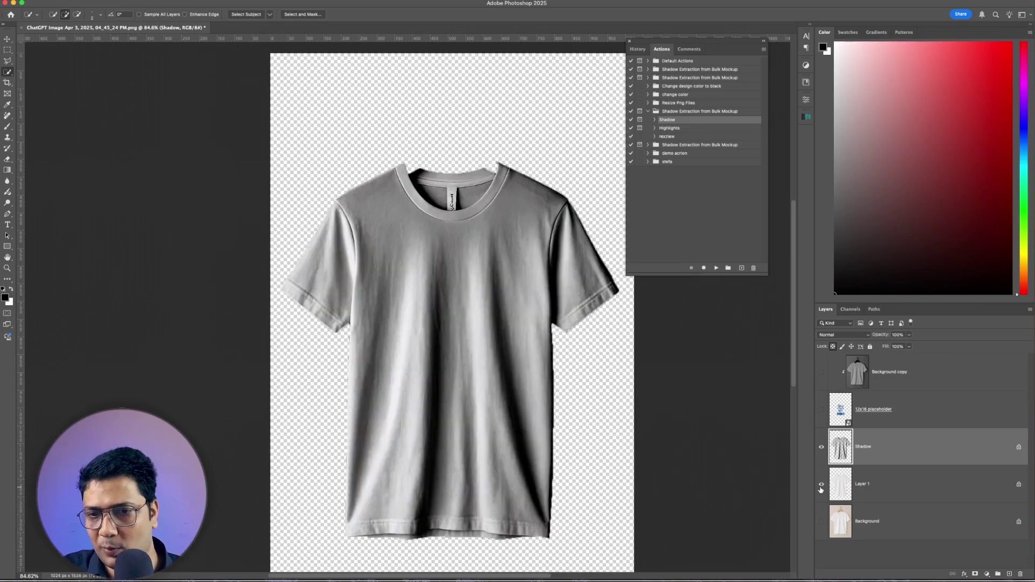
left_click(893, 495)
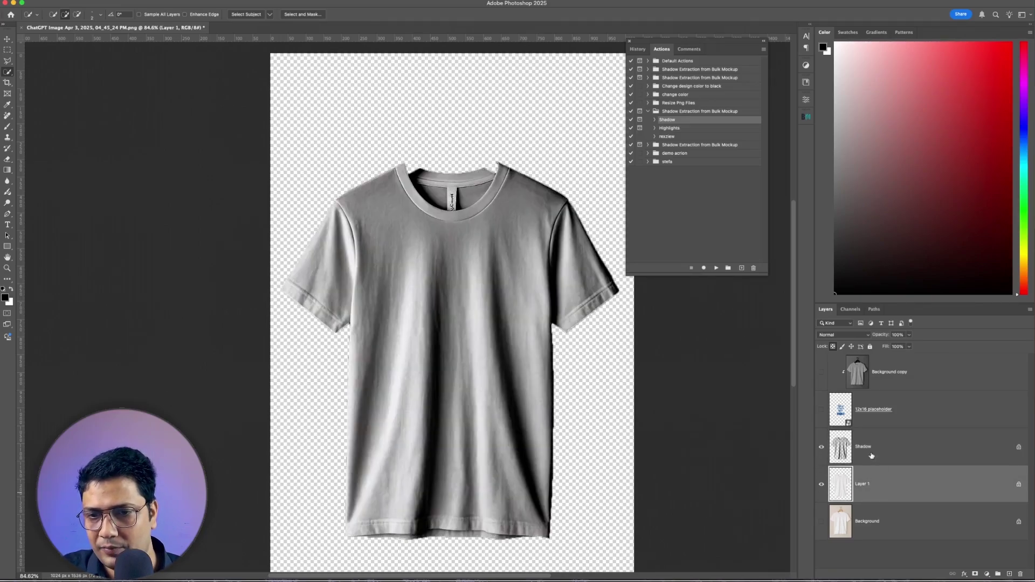
left_click(821, 447)
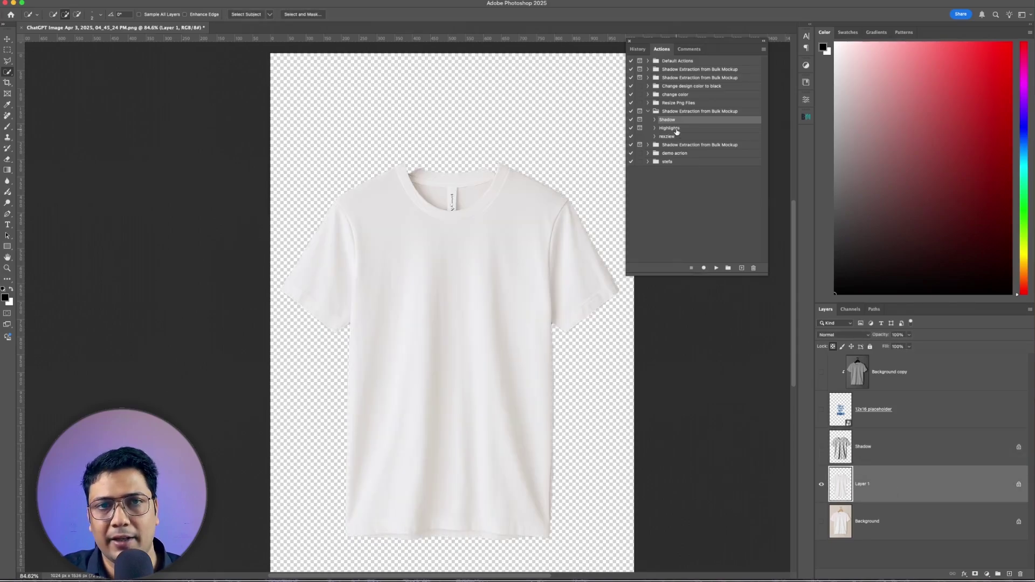
Run the Highlights action with Levels 190, 0.77 and 239 to create the Highlights layer.
left_click(675, 130)
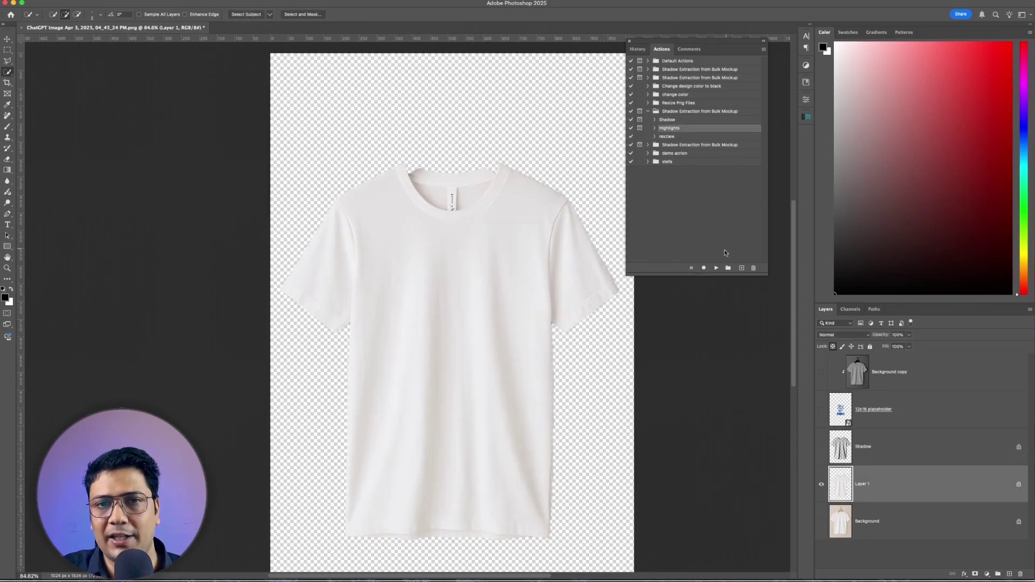
left_click(715, 269)
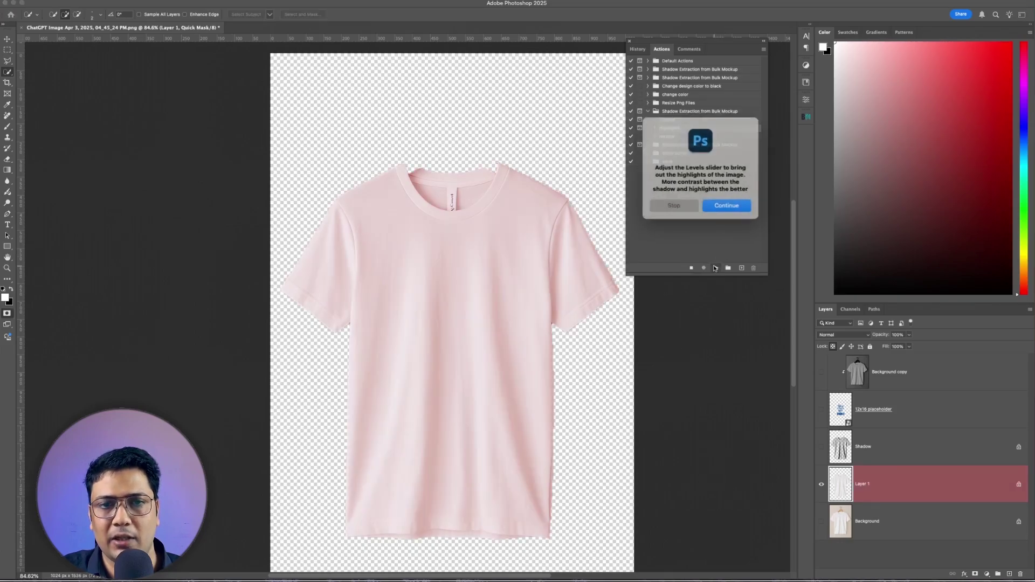
left_click(726, 205)
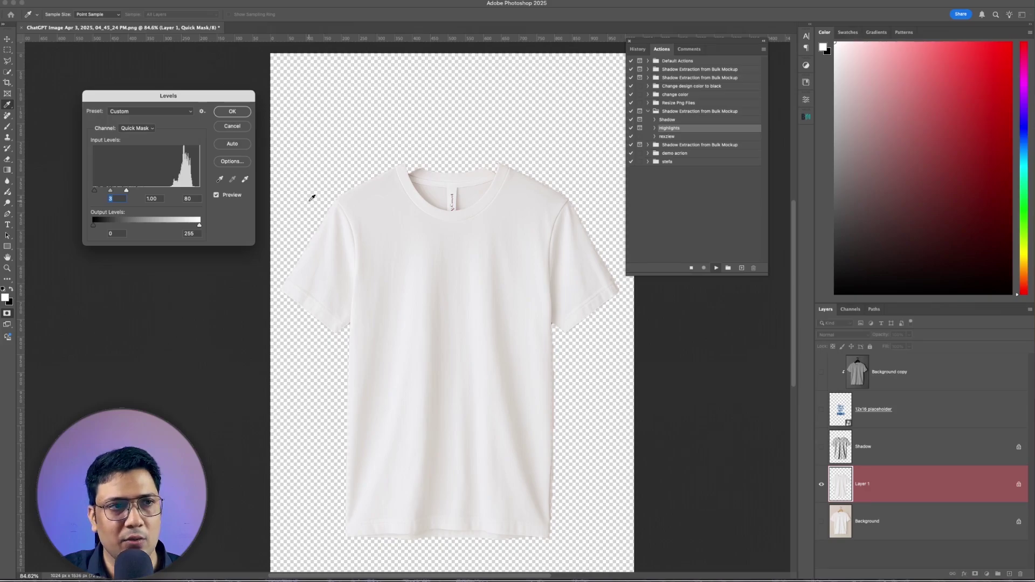
left_click_drag(126, 190, 217, 194)
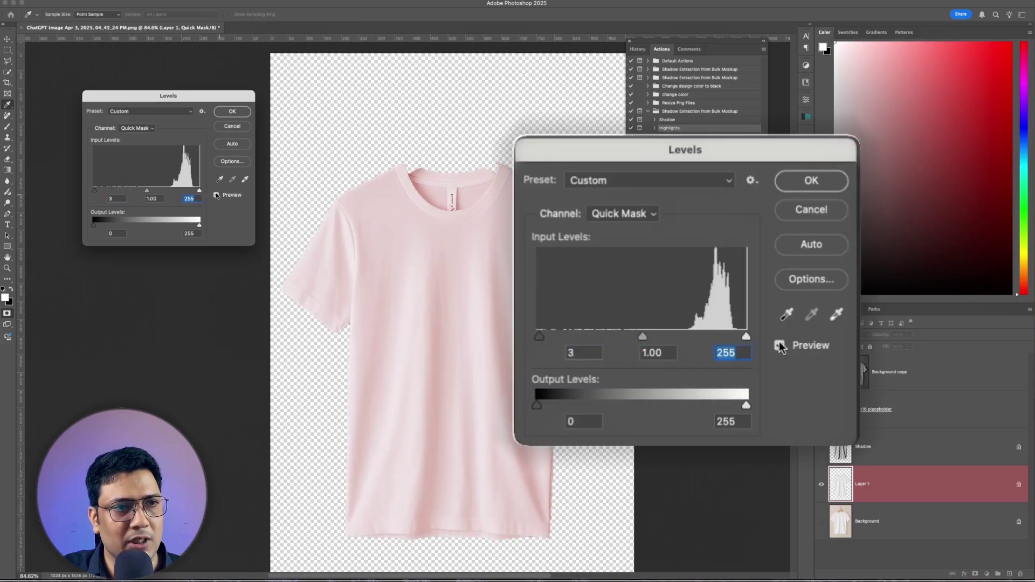
left_click_drag(98, 192, 185, 192)
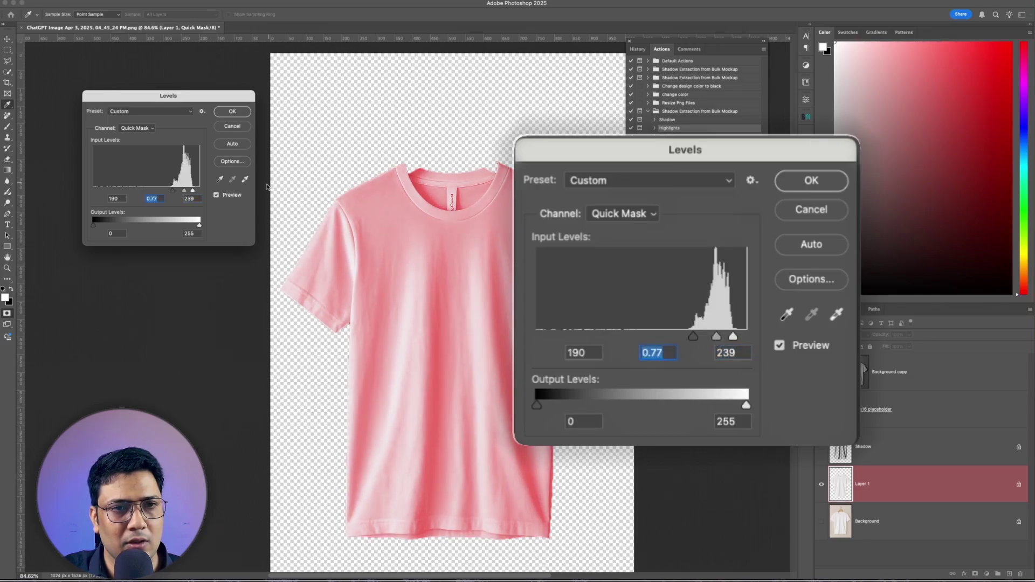
left_click(229, 111)
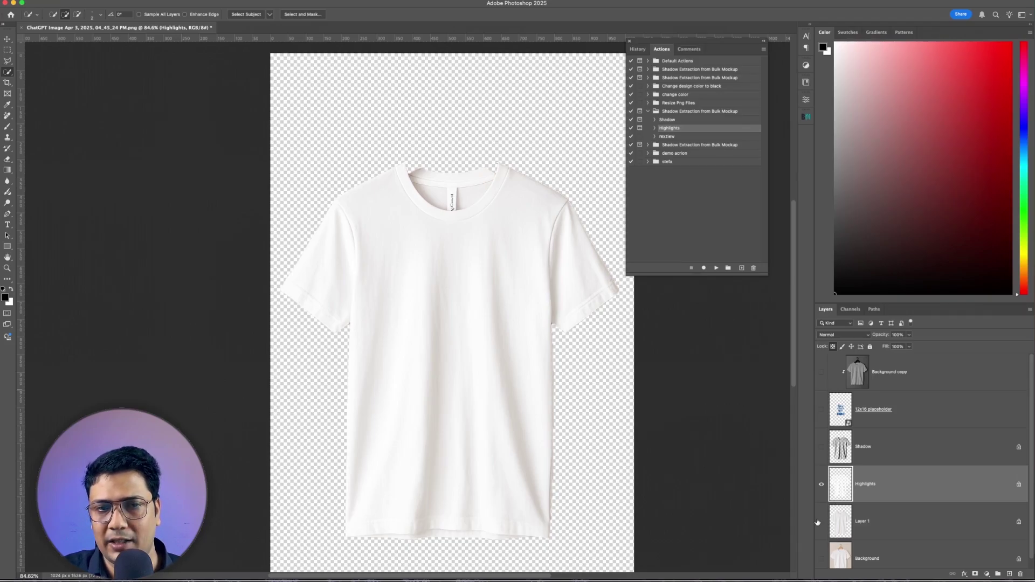
Toggle the Shadow and Highlights layers to compare them, selecting the Background layer.
left_click(820, 521)
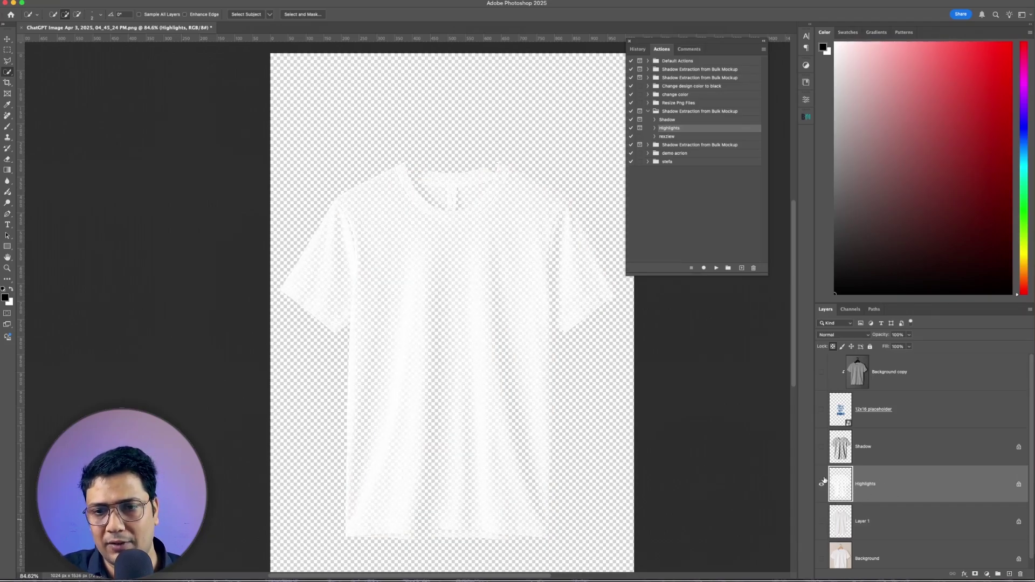
left_click(820, 446)
left_click(865, 447)
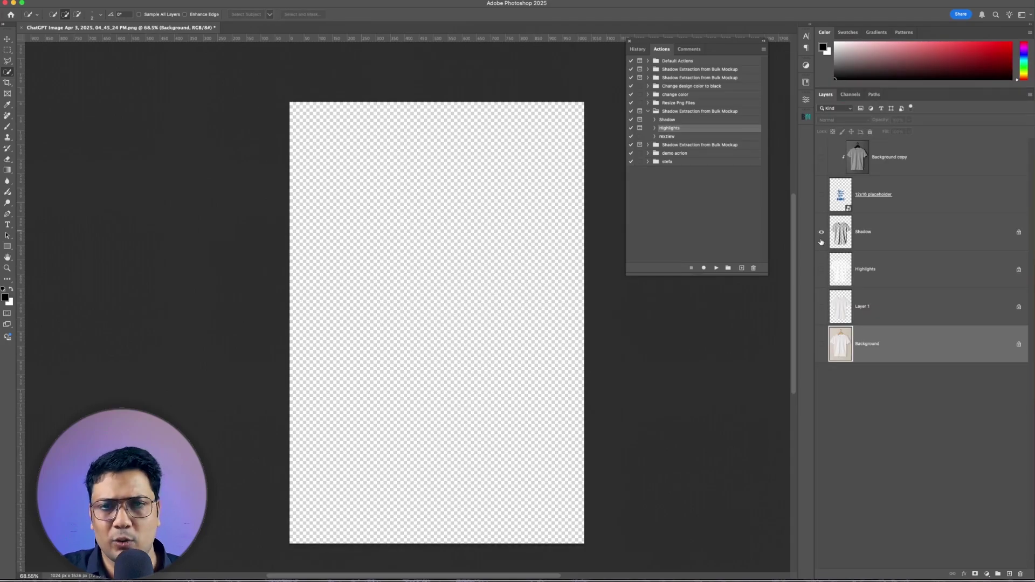
left_click(821, 240)
left_click(820, 269)
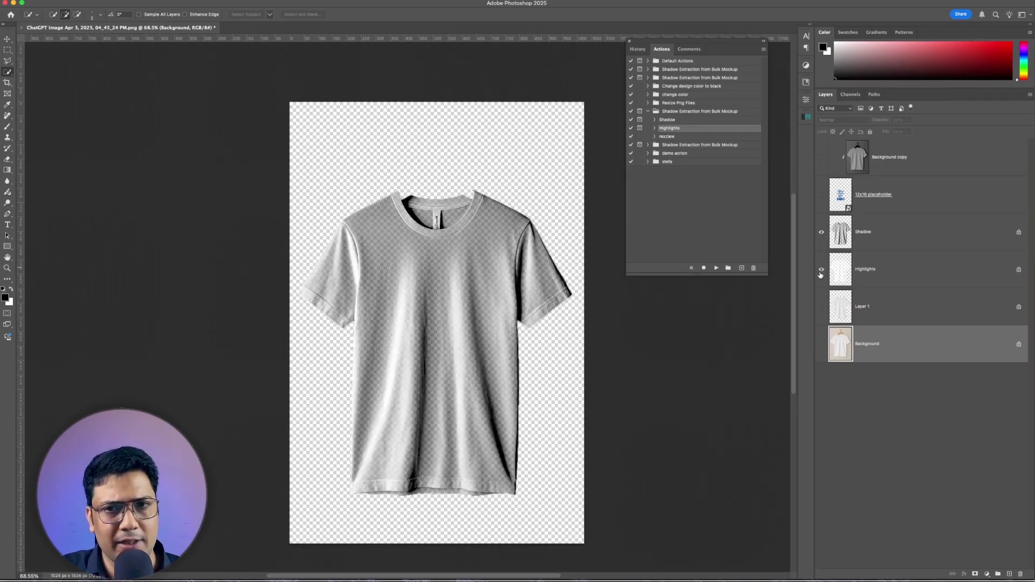
left_click(819, 269)
left_click(821, 232)
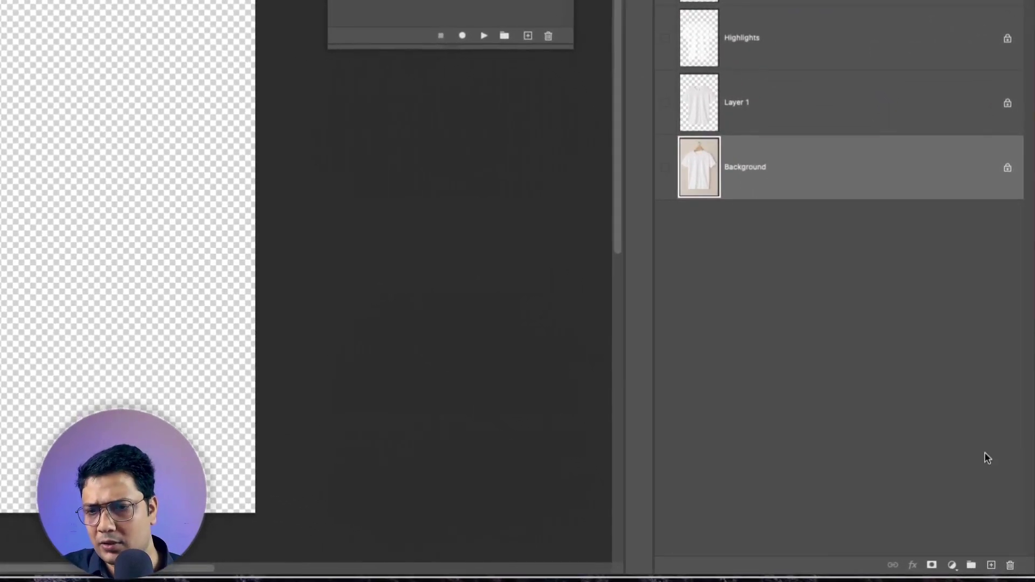
Add a cyan Solid Color fill layer and unlock the Background photo as Layer 0.
left_click(958, 565)
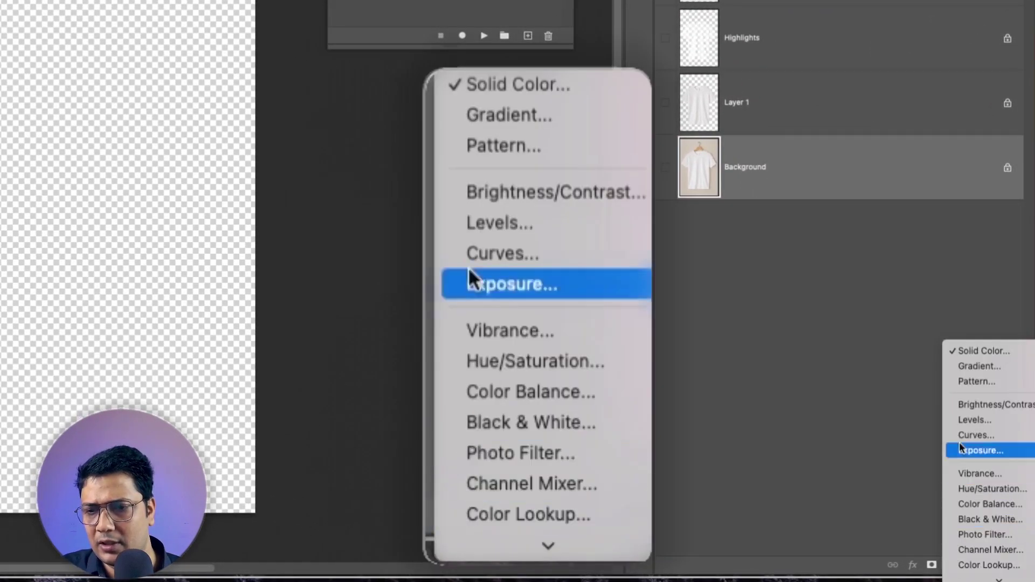
left_click(982, 352)
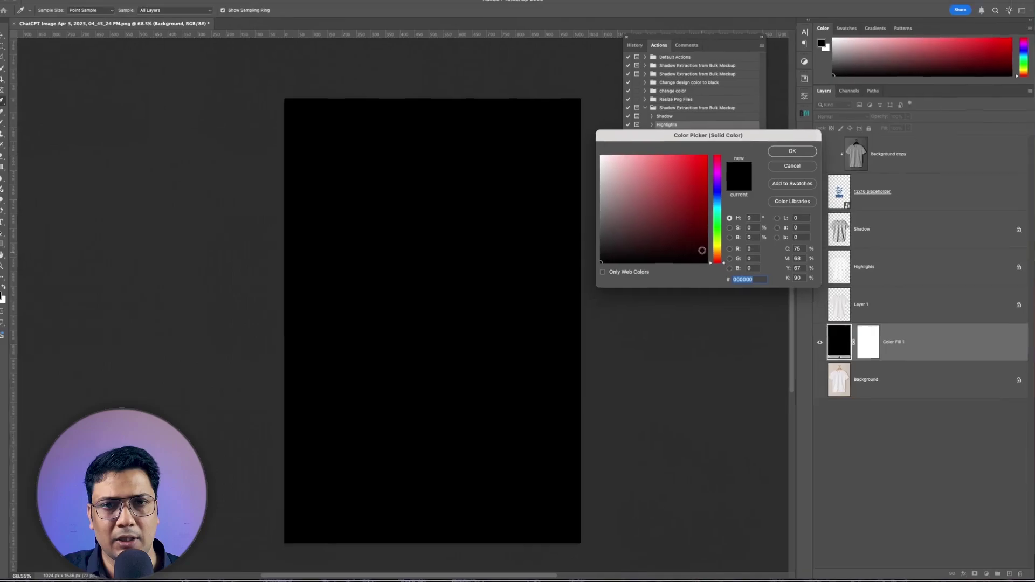
left_click(726, 204)
left_click(722, 207)
left_click(704, 162)
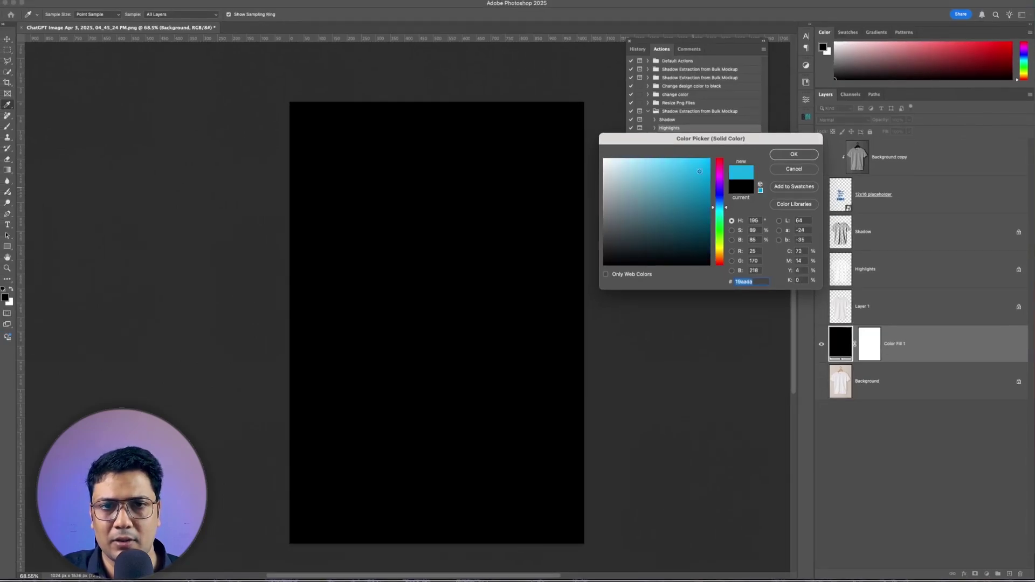
left_click(793, 155)
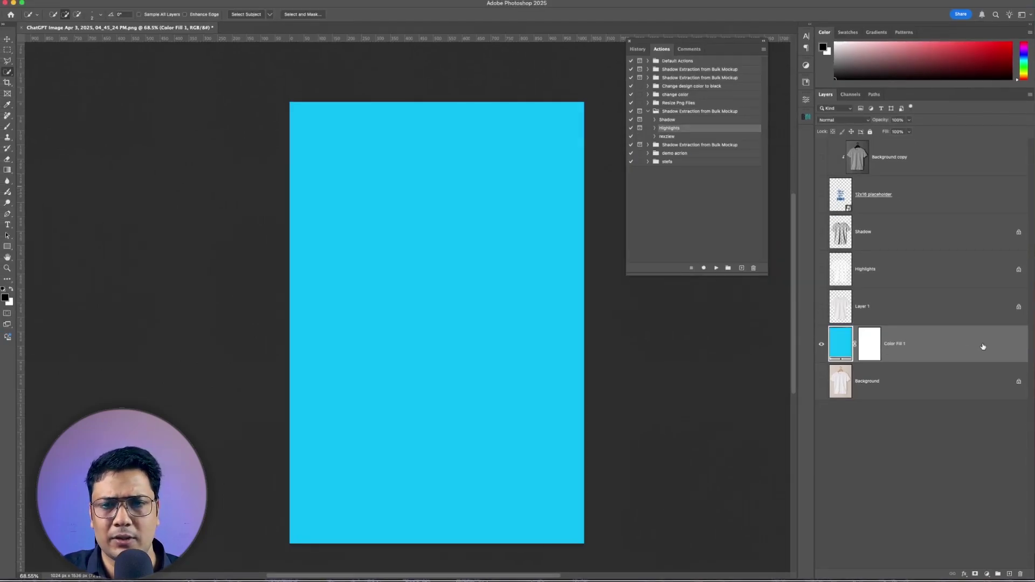
left_click(1019, 382)
Move Color Fill 1 below the photo and load Layer 1's shirt outline as a selection.
left_click_drag(905, 356, 913, 387)
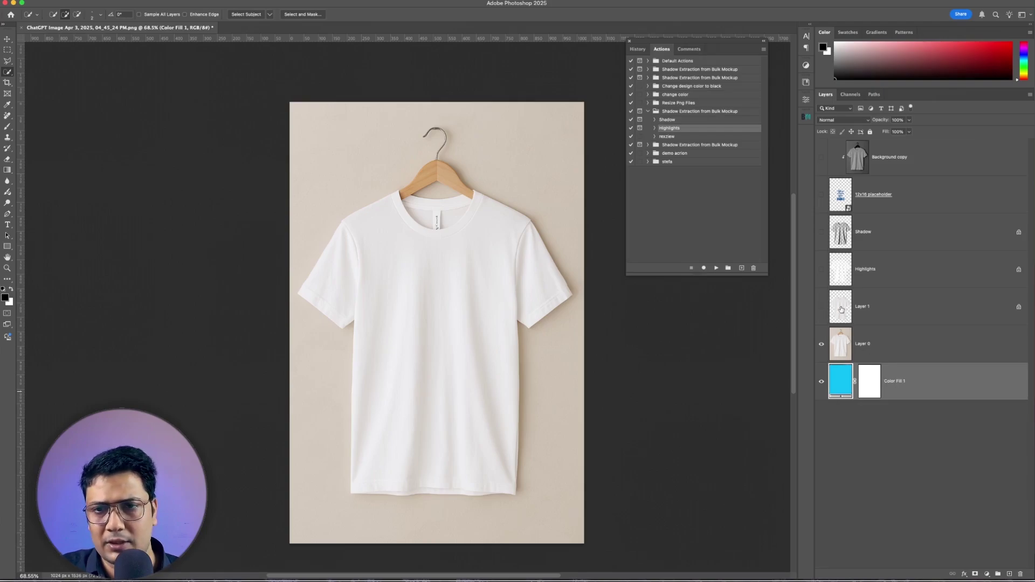
left_click(841, 309)
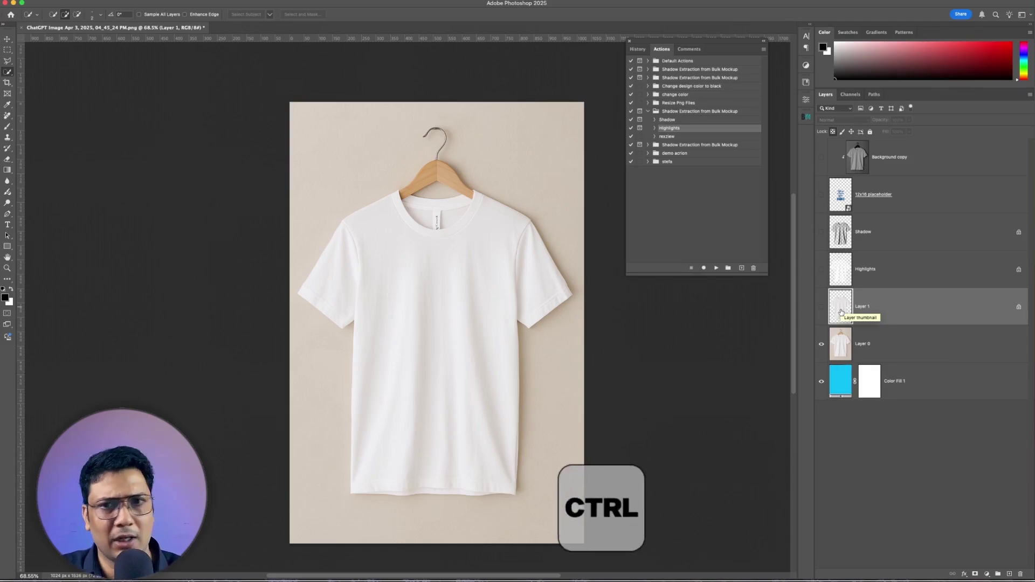
left_click(841, 312, "ctrl")
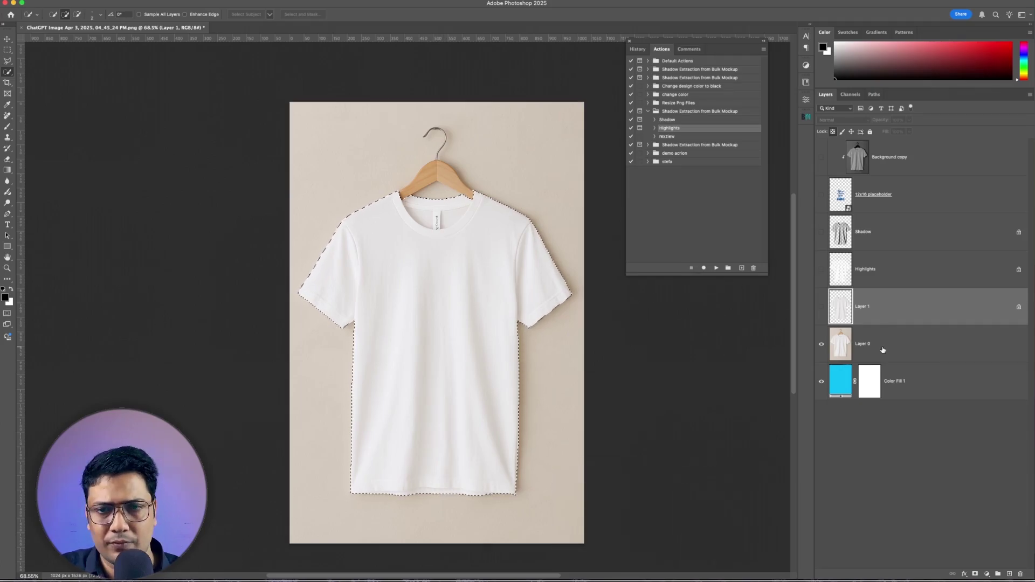
Target Layer 0 and reset colours to default with white as the foreground.
left_click(882, 350)
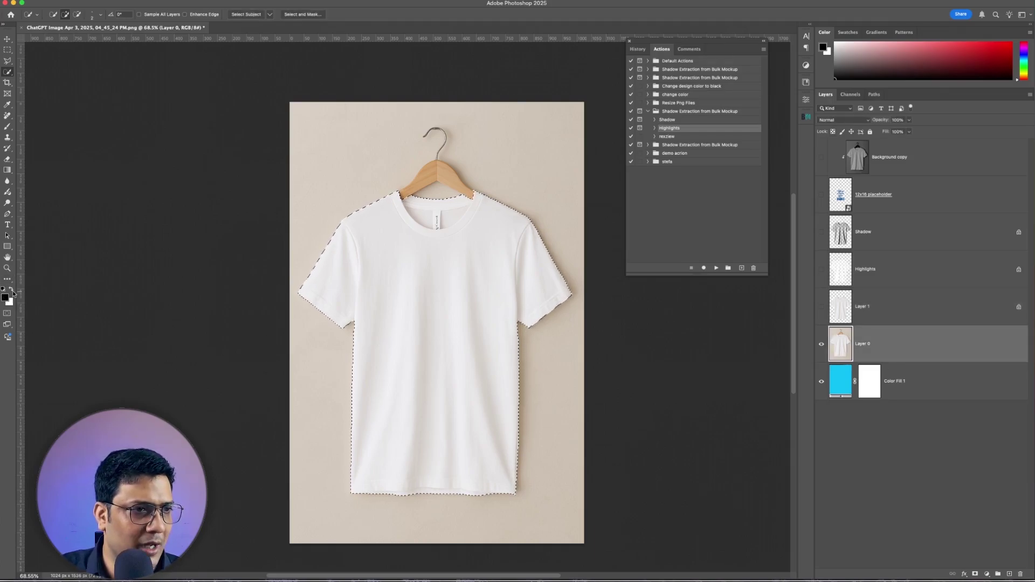
key("d")
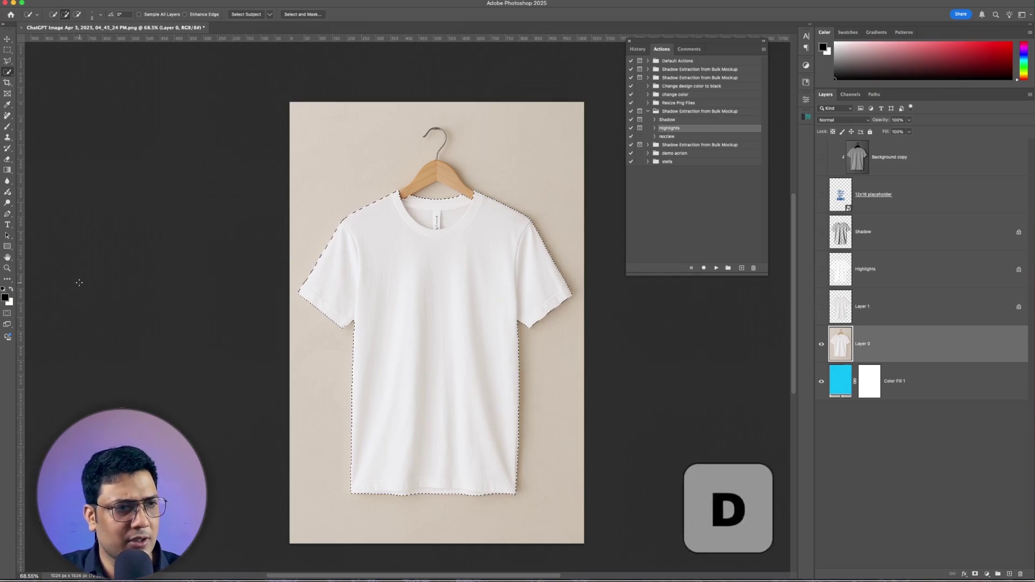
left_click(12, 291)
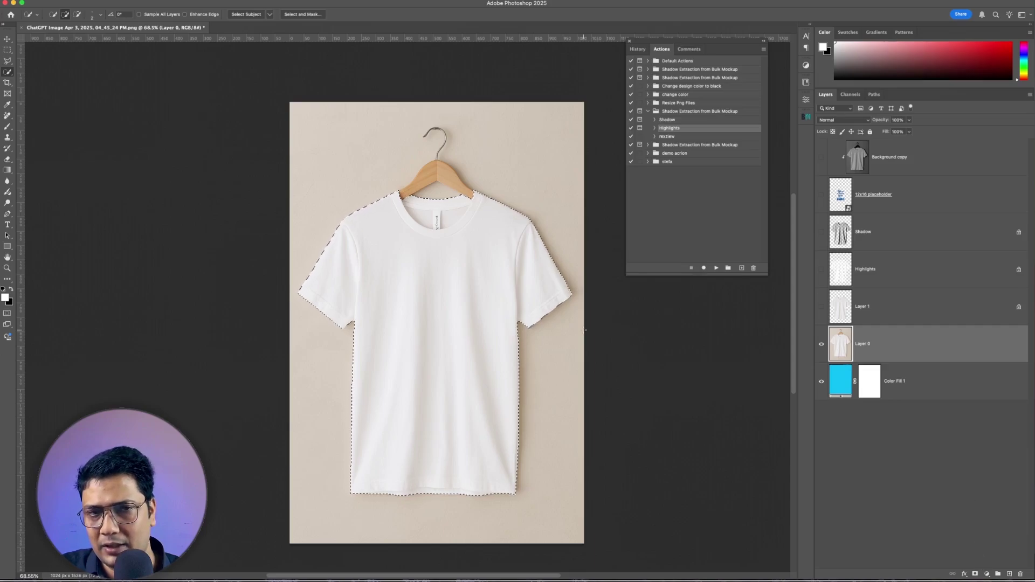
Add a layer mask to Layer 0 from the shirt selection, invert it, and select Highlights.
left_click(975, 575)
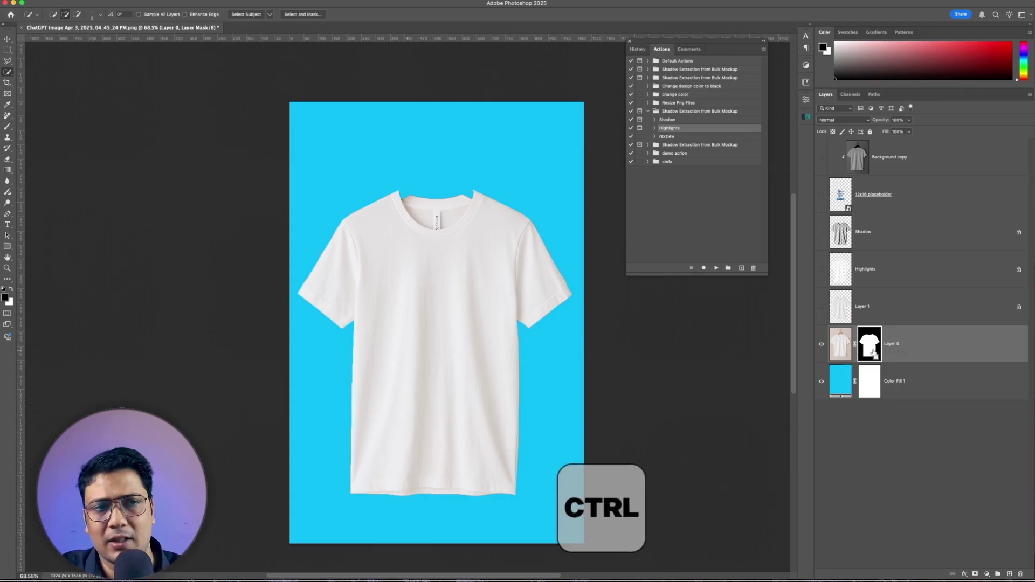
key("ctrl+i")
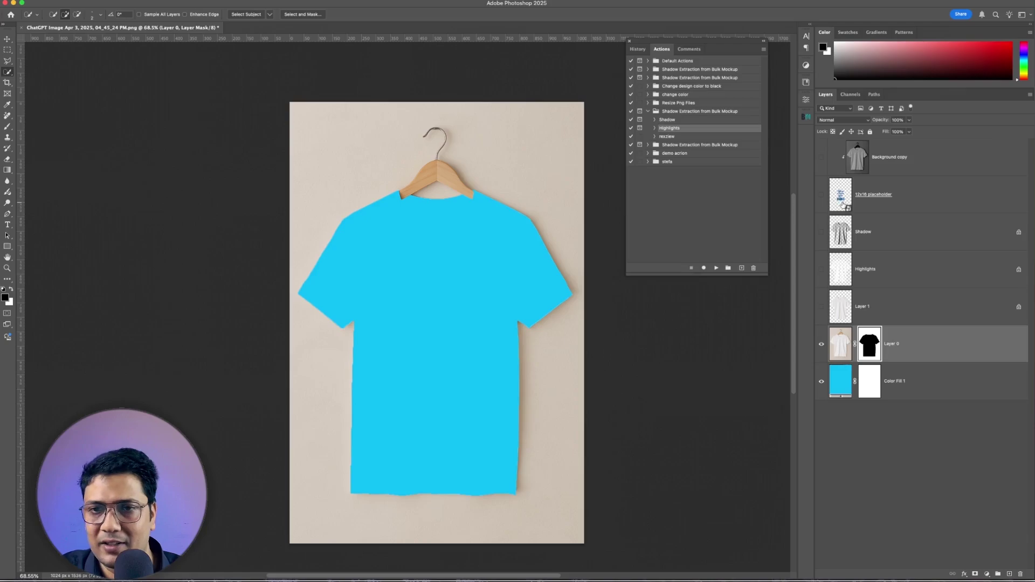
left_click(896, 268)
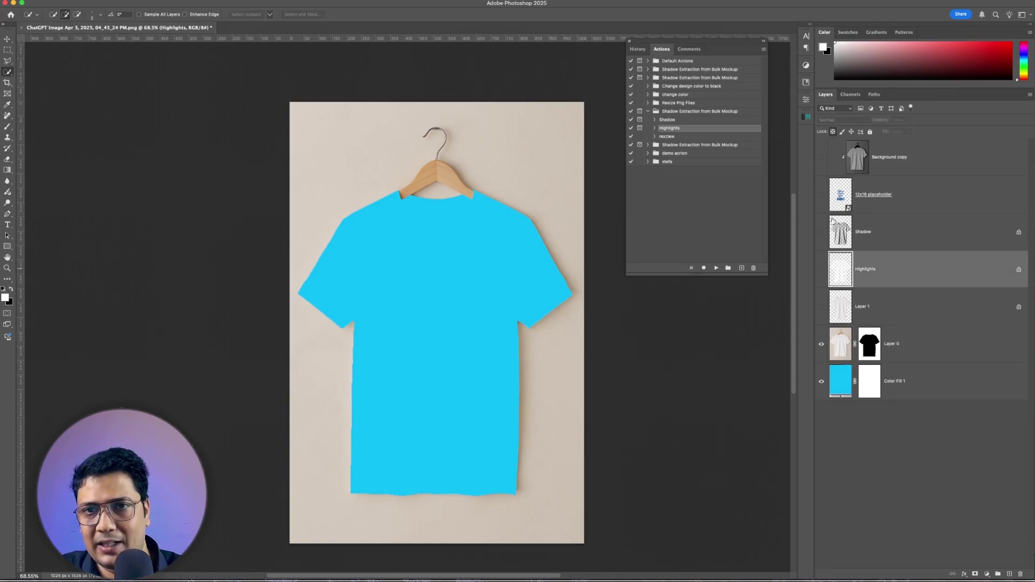
Show the Highlights layer in Screen blend mode at 47% opacity.
left_click(822, 269)
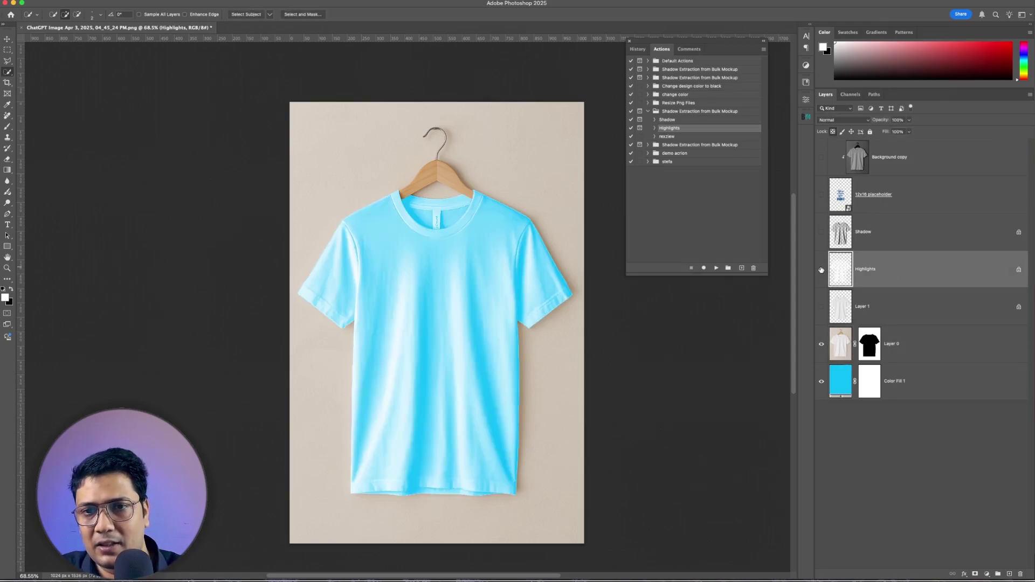
left_click(841, 120)
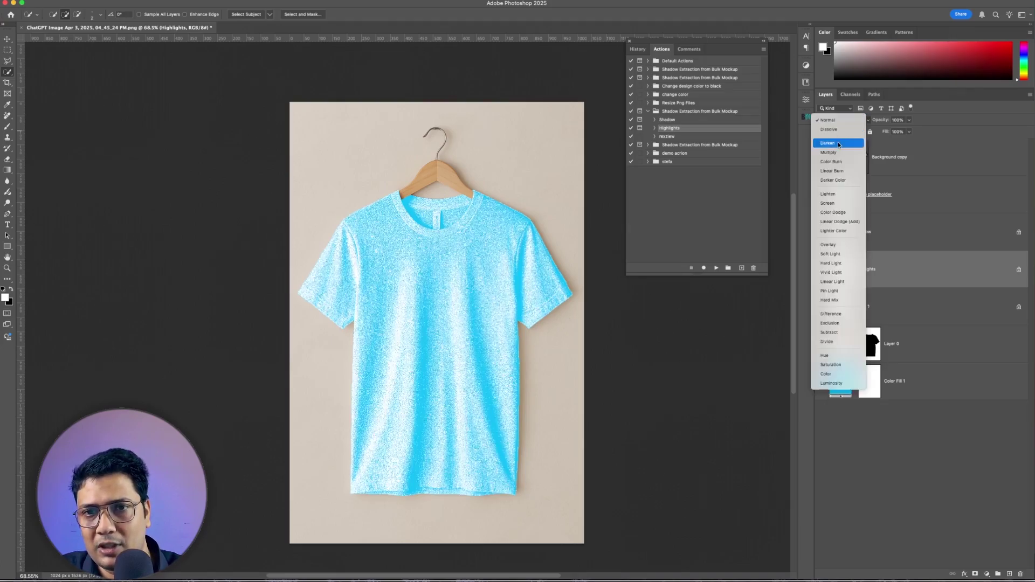
left_click(833, 202)
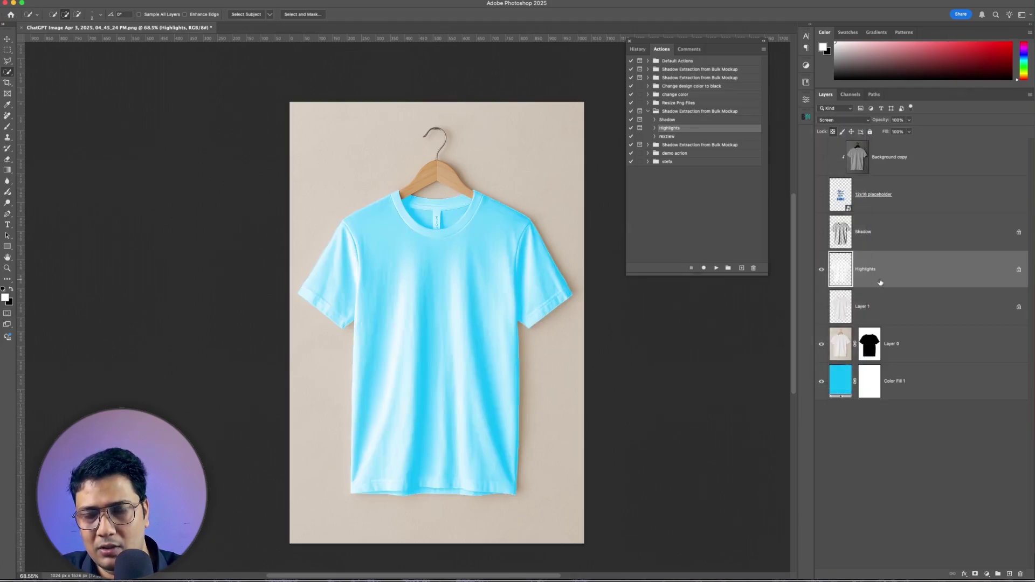
mouse_move(879, 119)
left_mouse_down()
mouse_move(839, 122)
mouse_move(860, 124)
left_mouse_up()
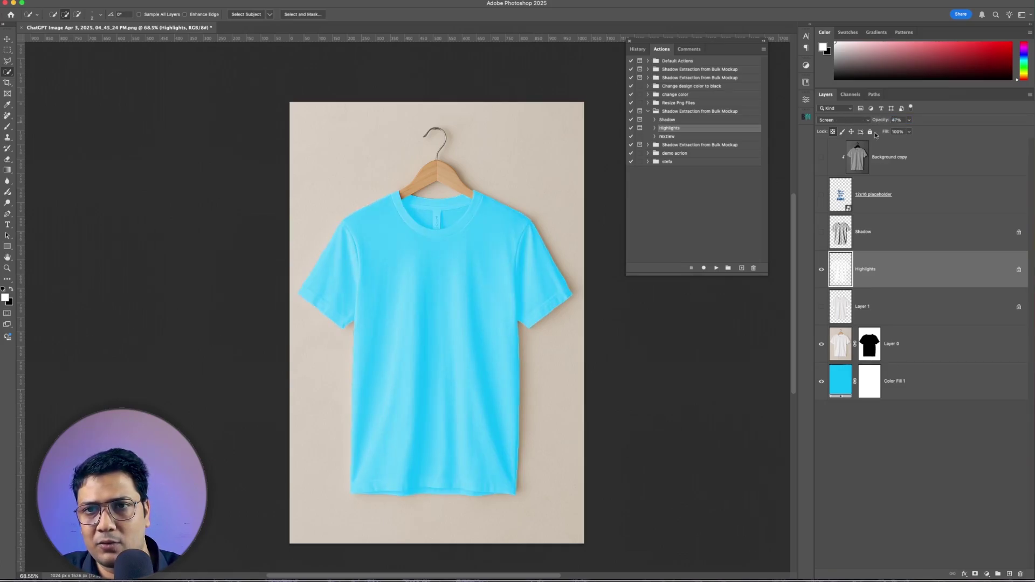
Show the Shadow layer in Multiply blend mode at 28% opacity.
left_click(887, 229)
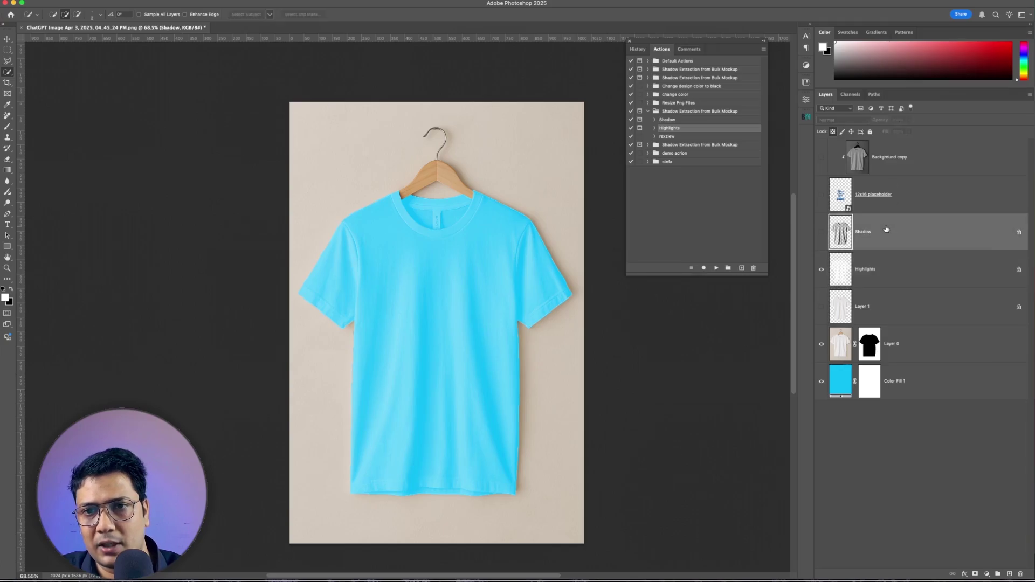
left_click(820, 236)
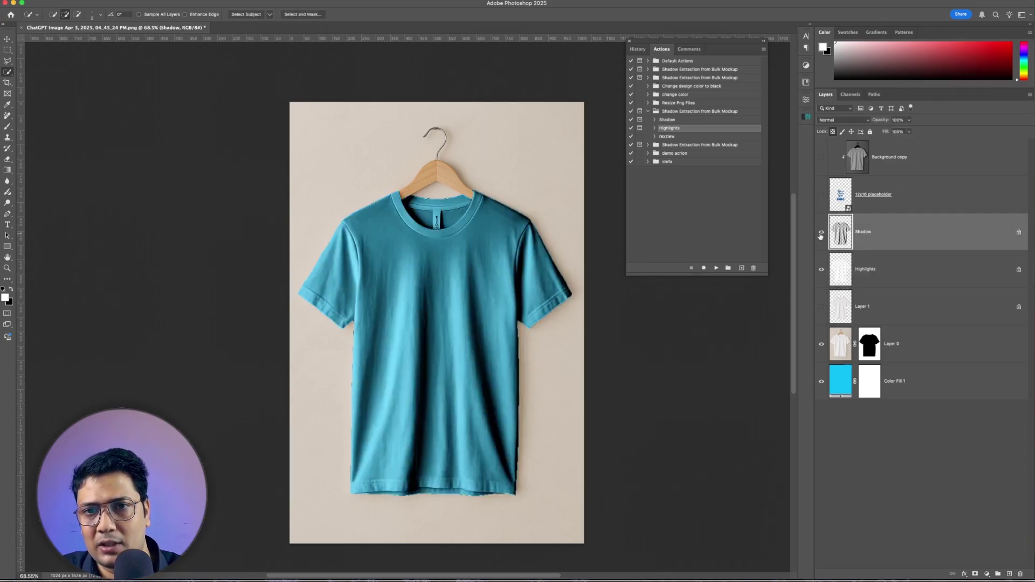
left_click(841, 120)
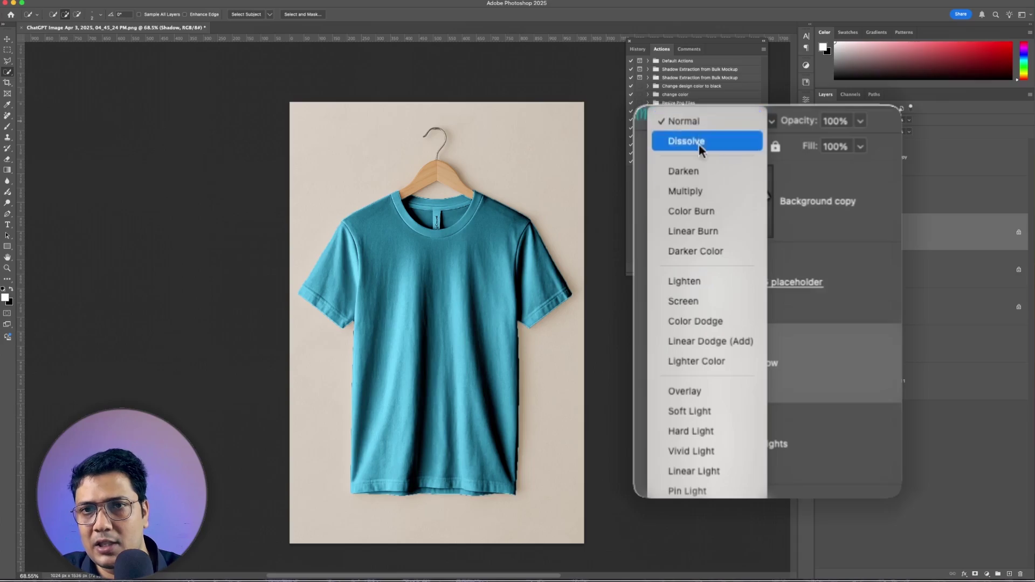
left_click(696, 190)
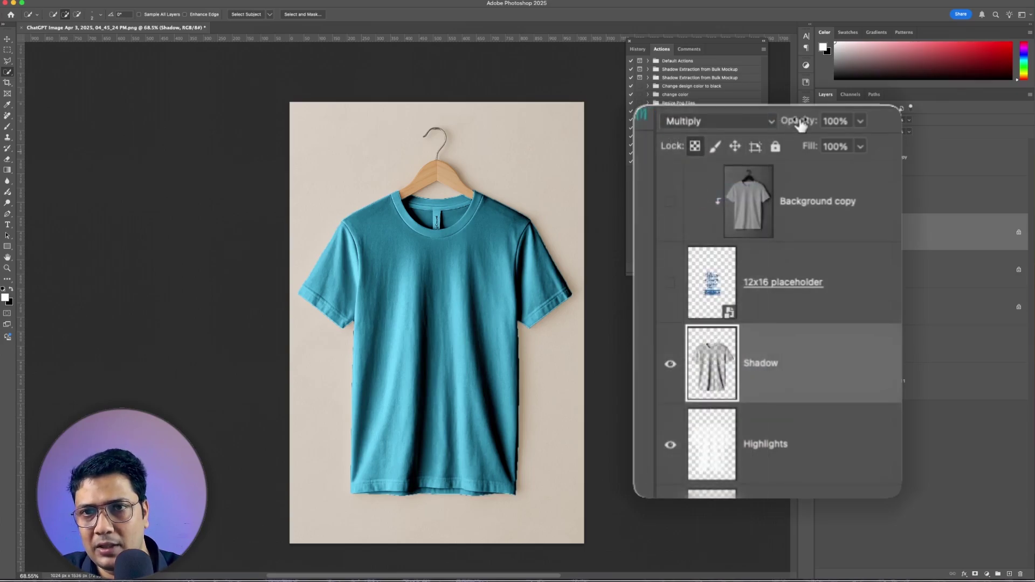
left_click_drag(799, 121, 777, 129)
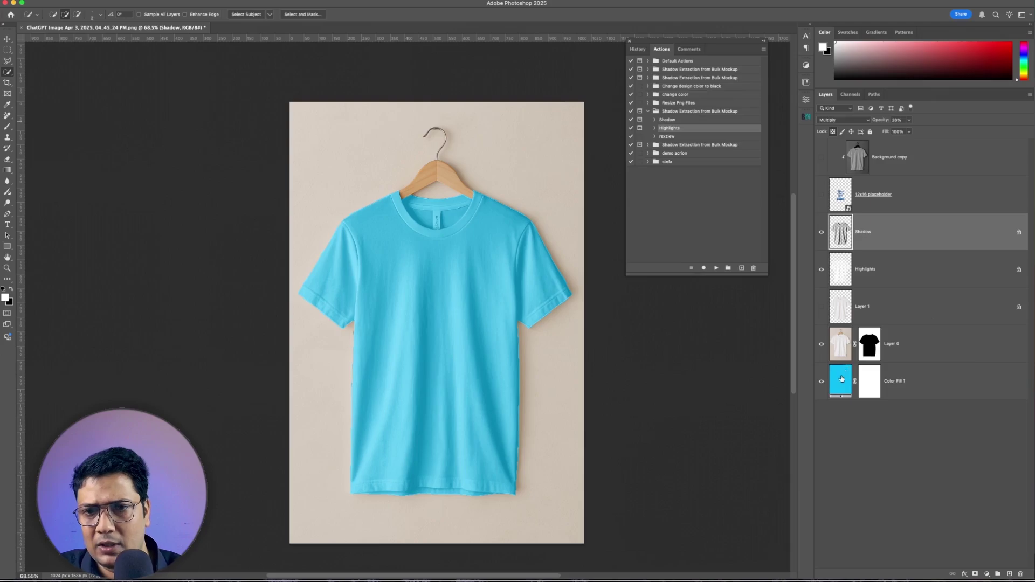
Change the Color Fill 1 shirt colour from cyan to yellow.
left_click(841, 379)
double_click(841, 379)
left_click(719, 198)
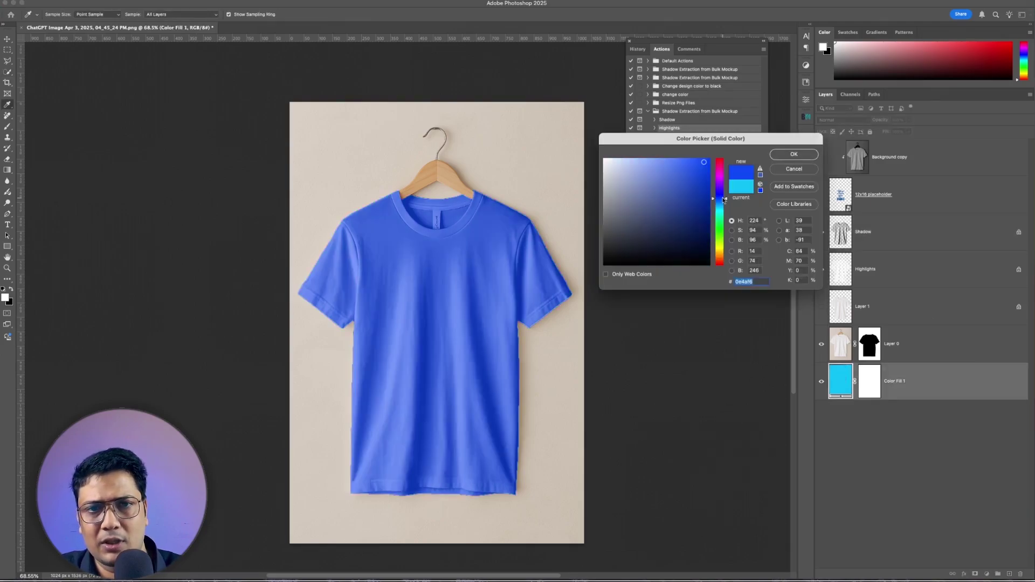
left_click(681, 167)
left_click(719, 250)
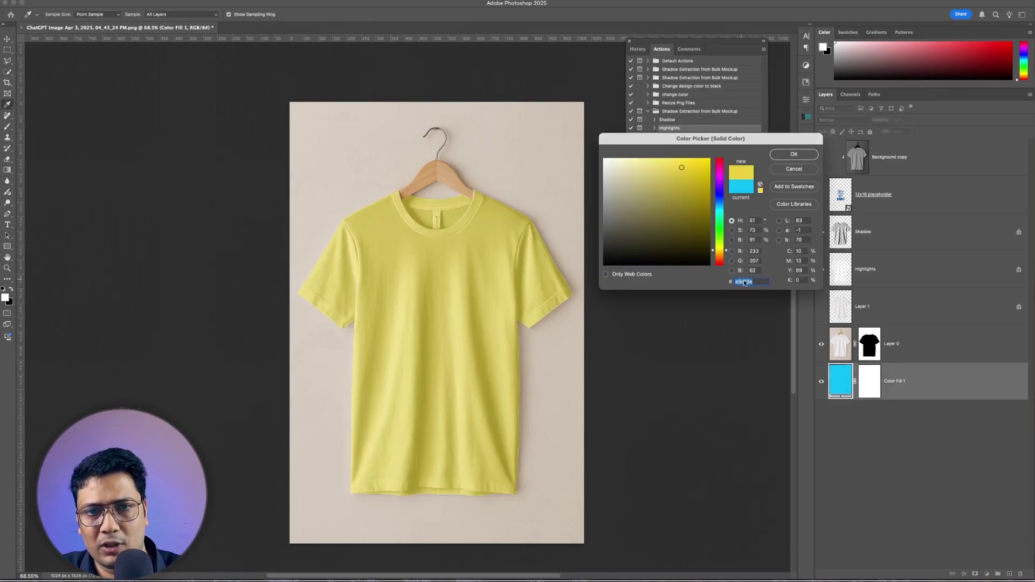
left_click(794, 155)
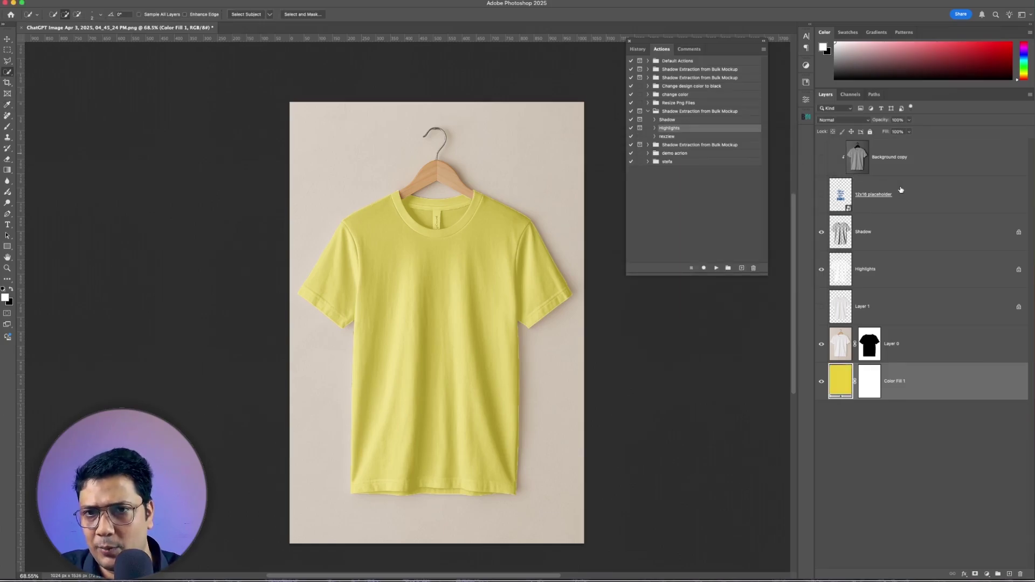
Show the 12x16 placeholder and Background copy layers, then reopen the shirt fill colour settings.
left_click(821, 196)
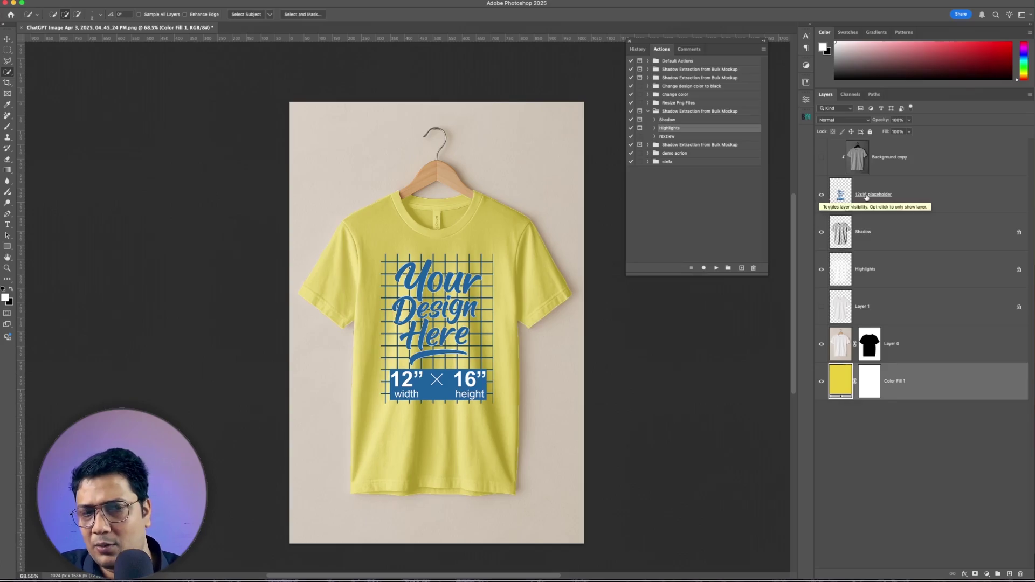
left_click(846, 199)
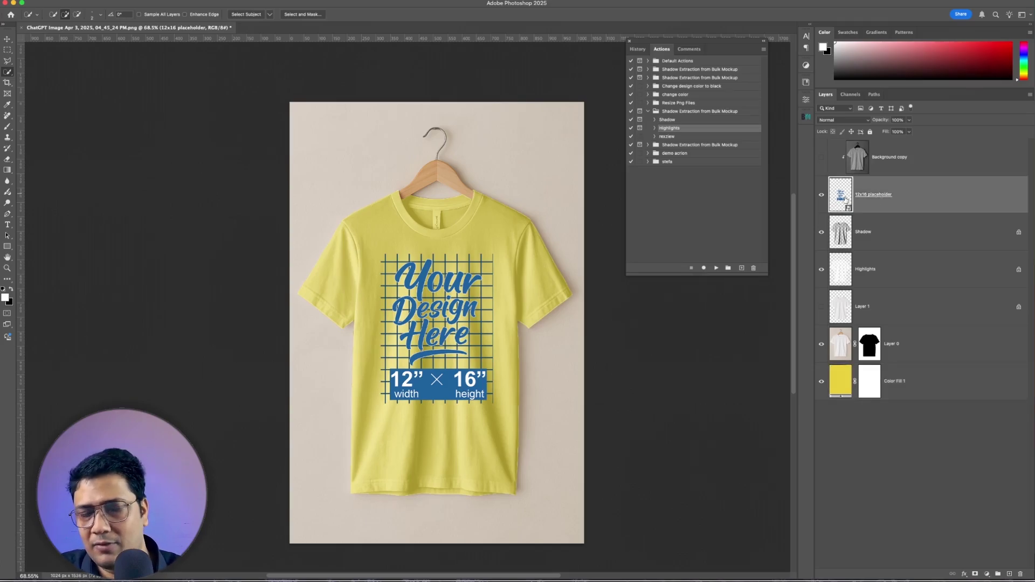
left_click(821, 159)
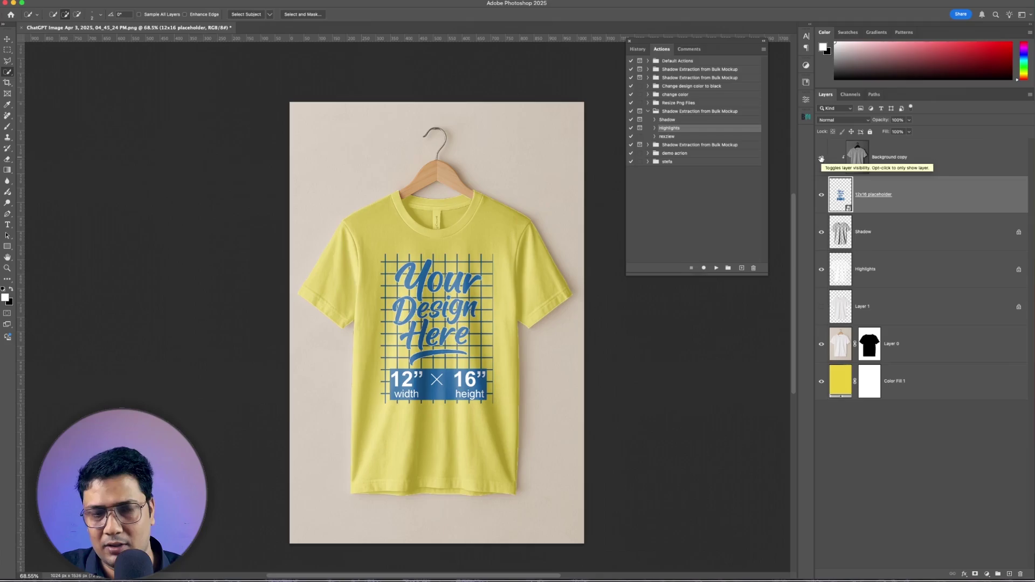
scroll(466, 241, "up", 5)
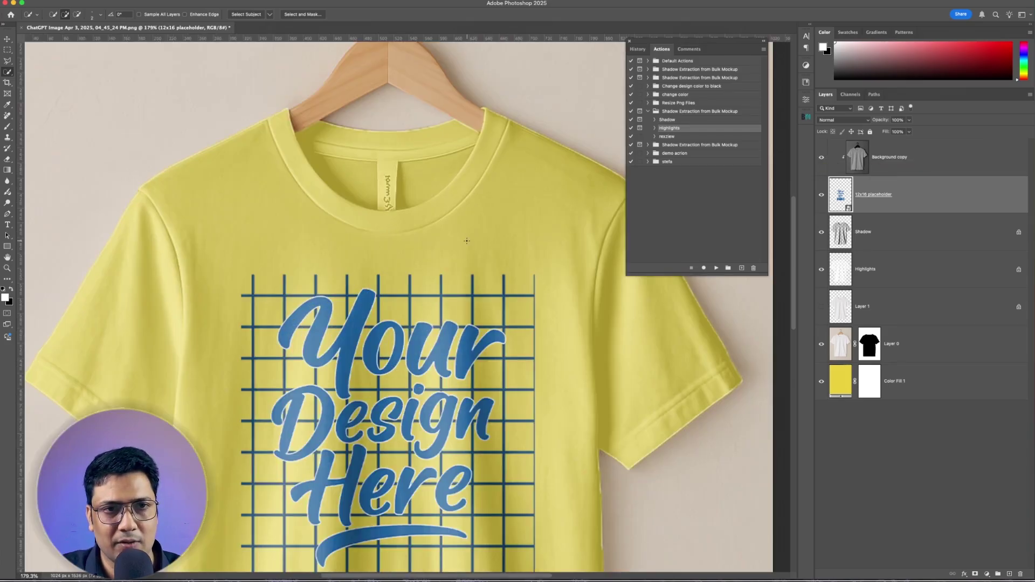
scroll(330, 166, "down", 8)
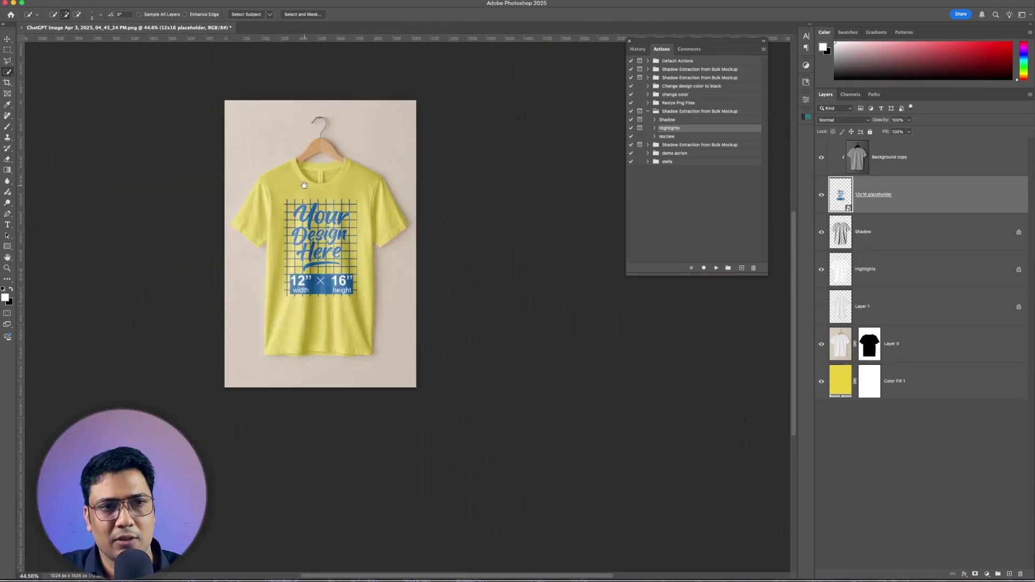
double_click(840, 386)
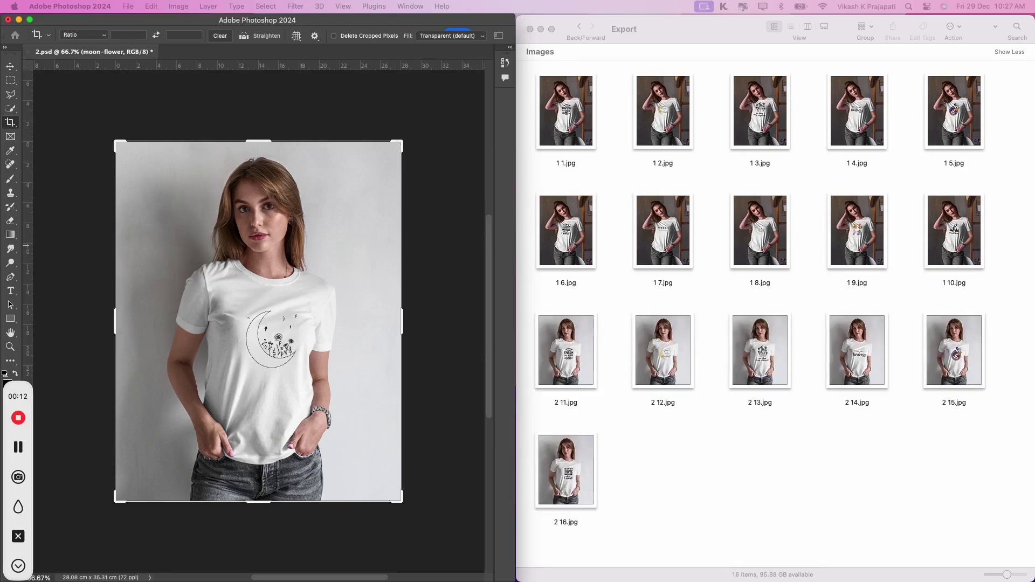
Scroll down through the batch-generated mockup JPGs in the Export folder.
scroll(920, 487, "down", 5)
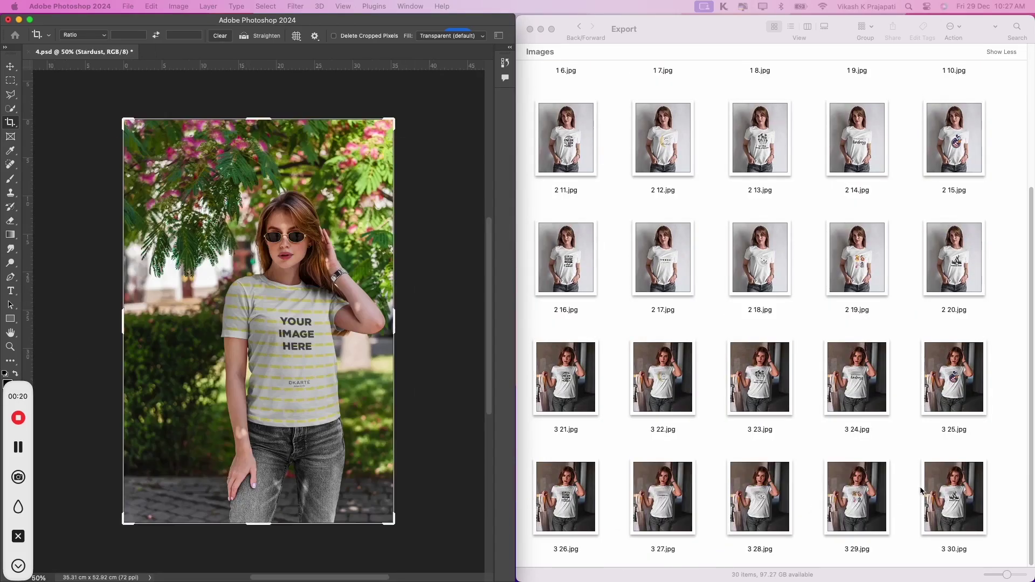
scroll(921, 491, "down", 3)
scroll(920, 489, "down", 3)
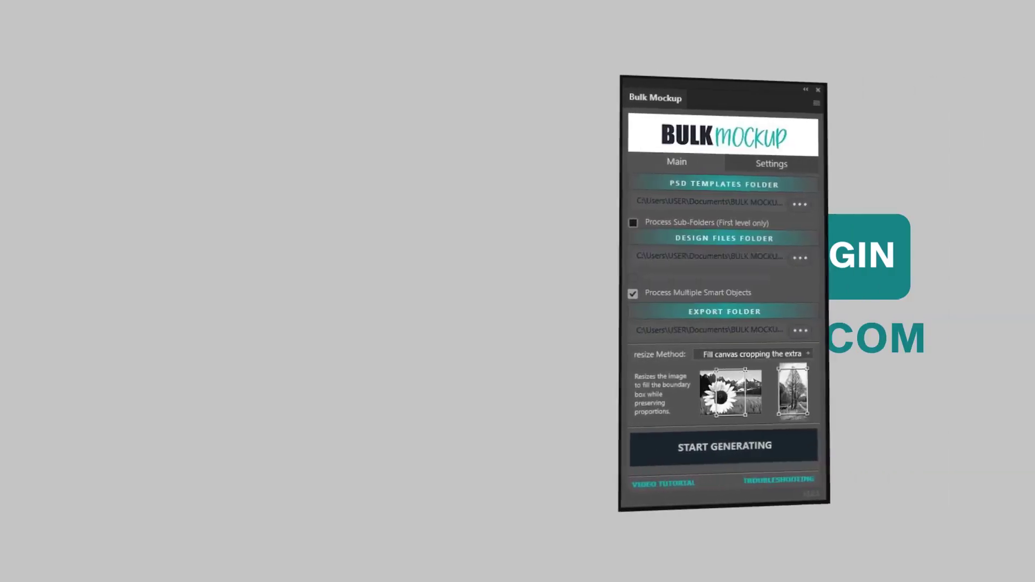